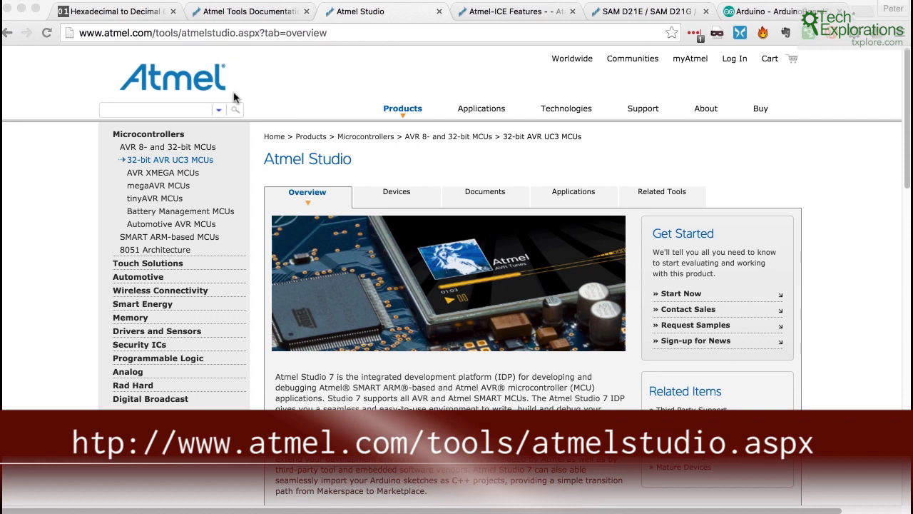
# Review the Atmel Studio 7 overview page, examining the minimum system requirements, key features, and the web and offline installers
pyautogui.scroll(-1, 326, 270)
pyautogui.scroll(-5, 327, 270)
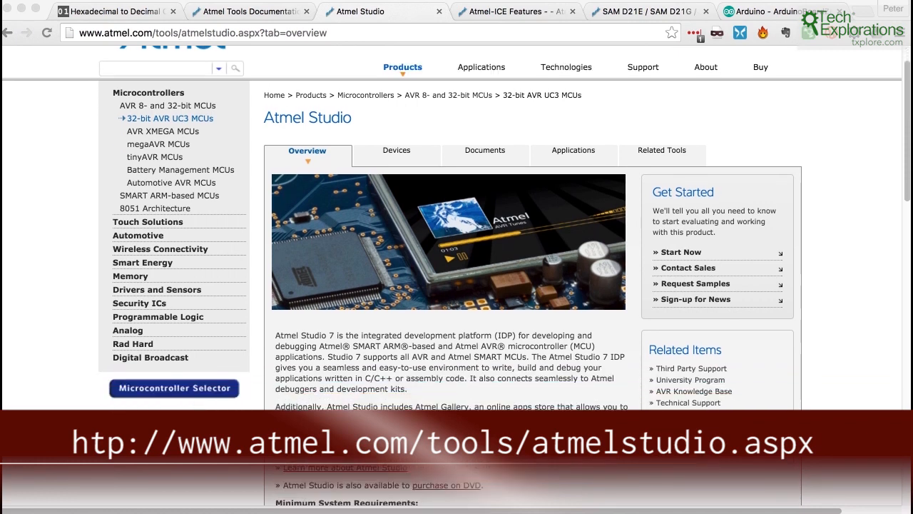
pyautogui.scroll(-7, 346, 442)
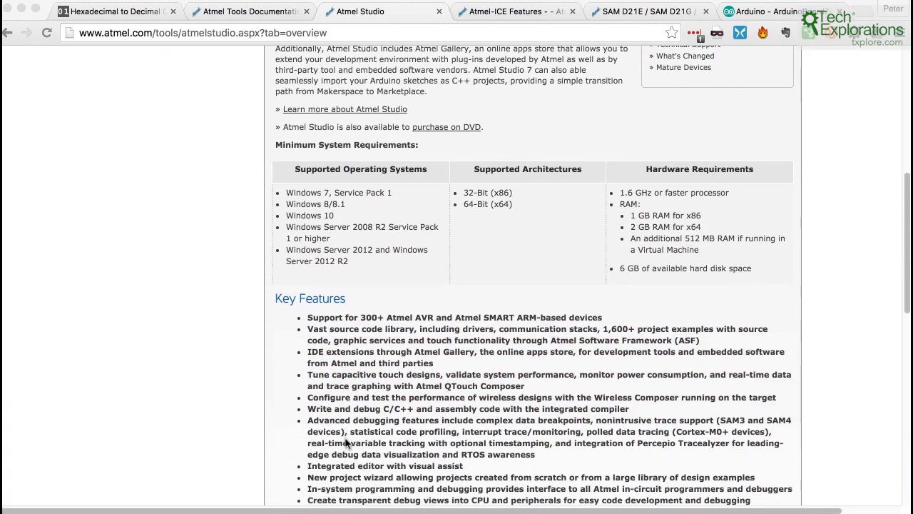
pyautogui.scroll(-8, 345, 442)
pyautogui.scroll(-3, 345, 442)
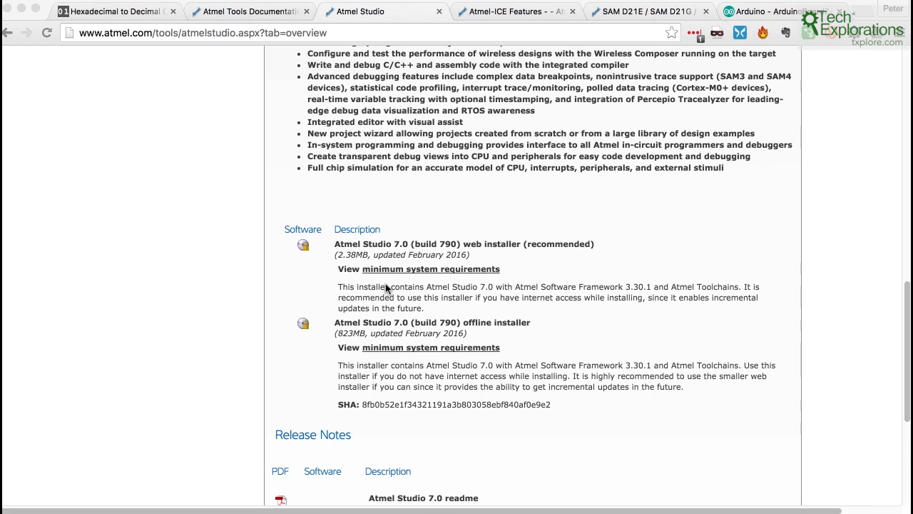
pyautogui.scroll(-2, 385, 325)
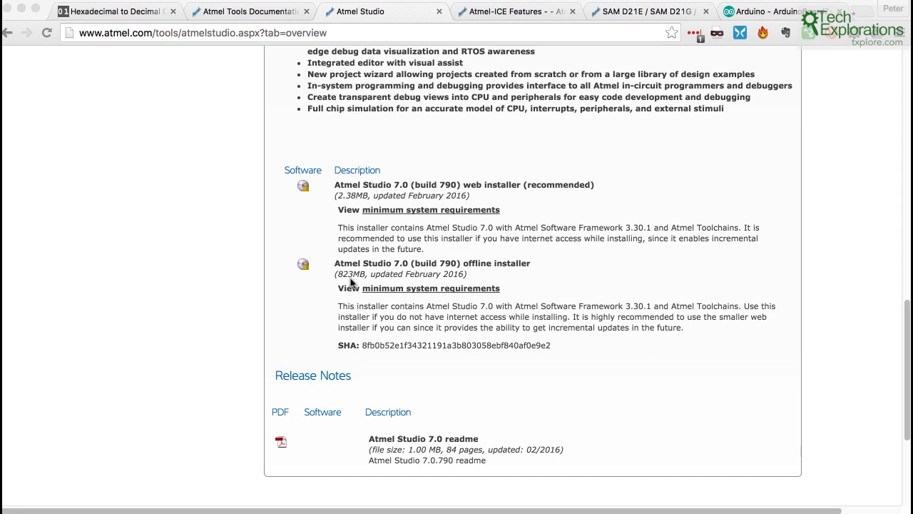
pyautogui.scroll(-1, 401, 296)
pyautogui.scroll(-1, 400, 301)
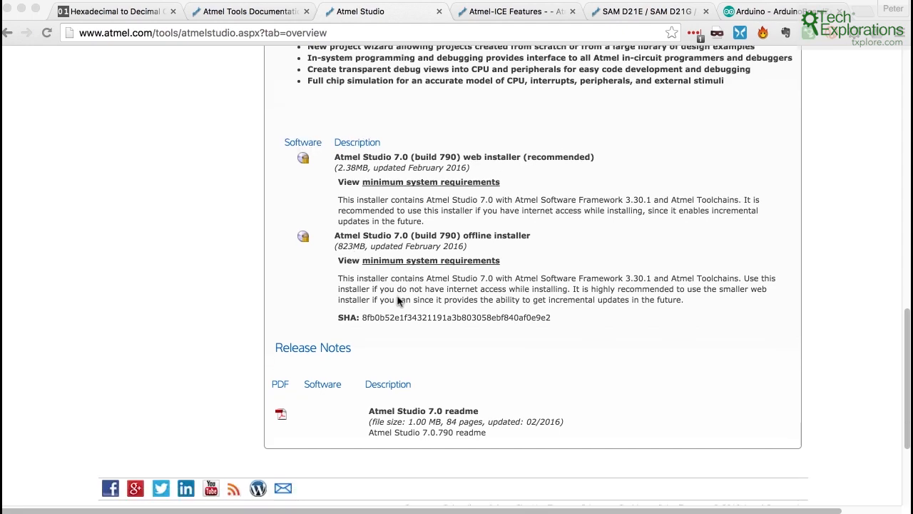
pyautogui.moveTo(348, 246); pyautogui.dragTo(405, 261)
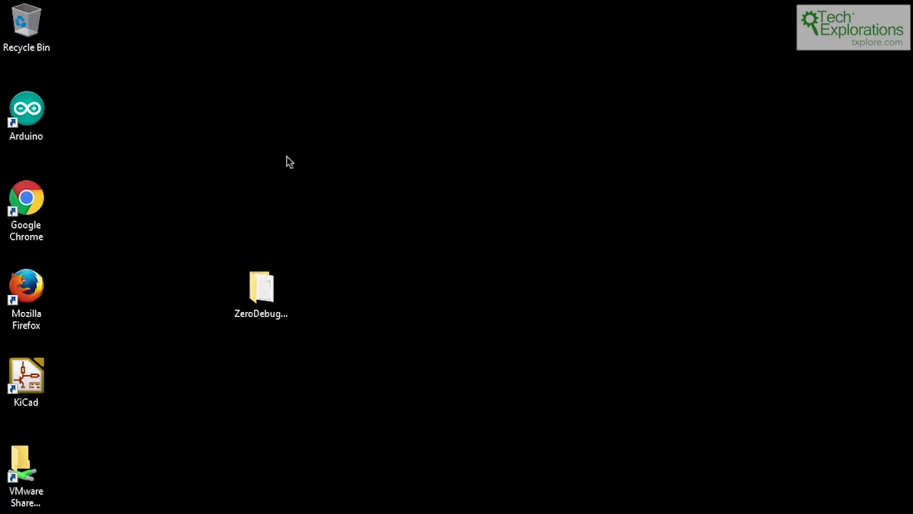
# Switch to the Windows desktop and run as-installer-7.0.790-full from the Downloads folder in the VMware shared folders
pyautogui.click(45, 455)
pyautogui.doubleClick(32, 467)
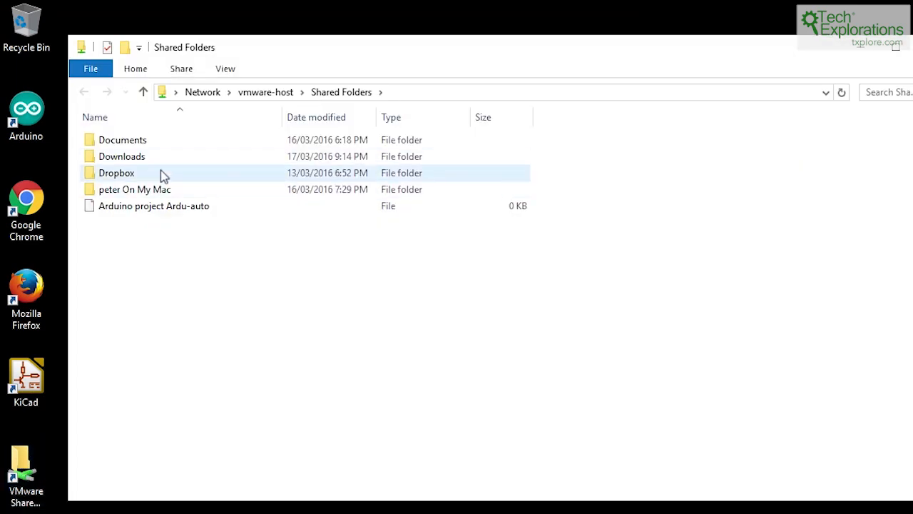
pyautogui.click(133, 159)
pyautogui.doubleClick(133, 159)
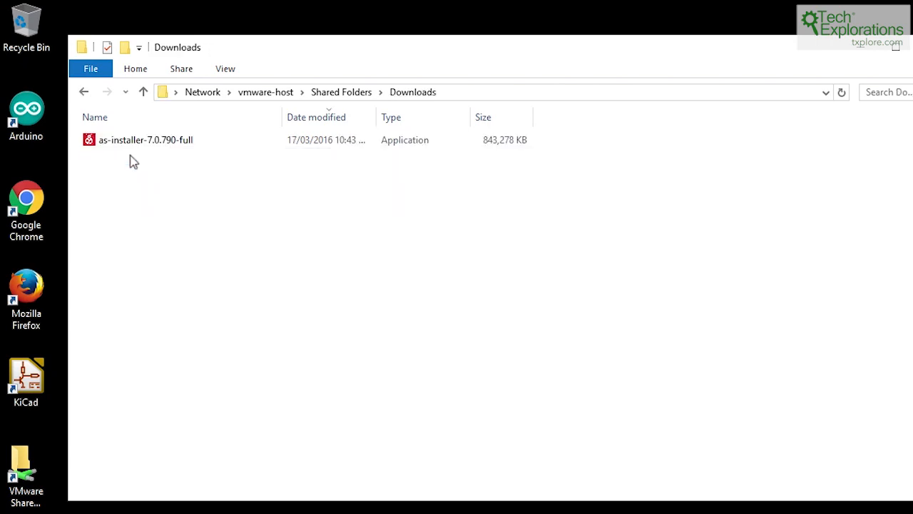
pyautogui.doubleClick(151, 143)
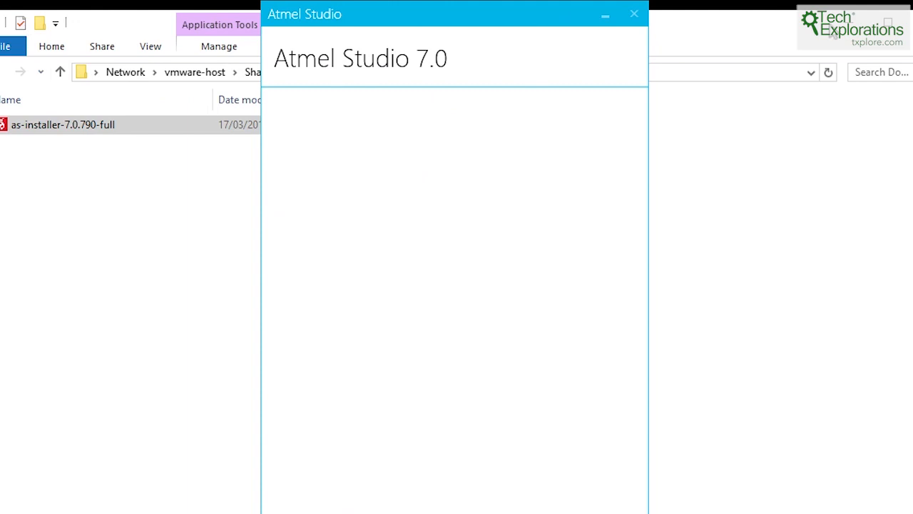
pyautogui.click(840, 27)
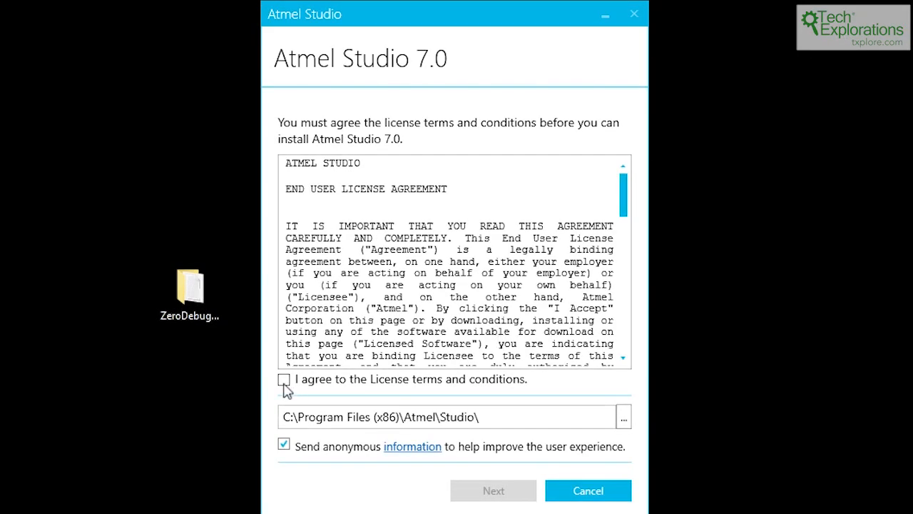
# Accept the license terms, keeping all three MCU architectures and the Atmel Software Framework and Example Projects extension selected
pyautogui.click(284, 381)
pyautogui.click(493, 490)
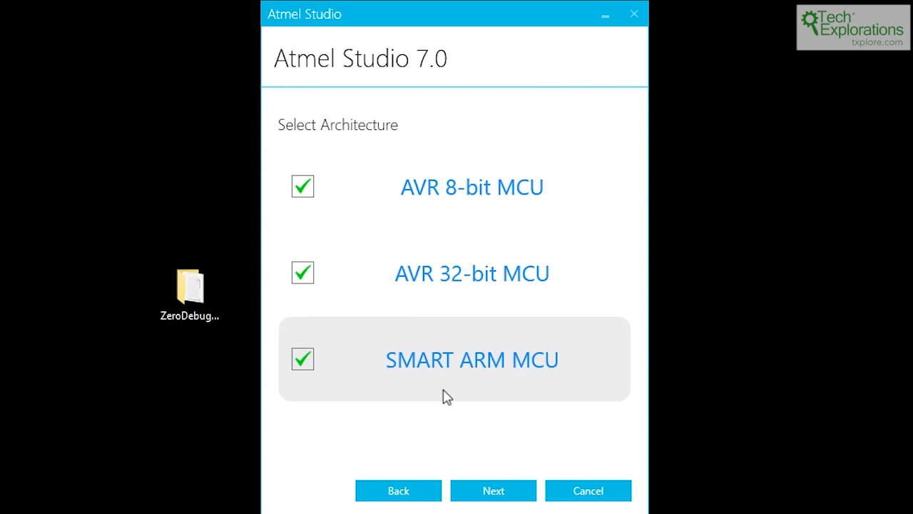
pyautogui.click(494, 490)
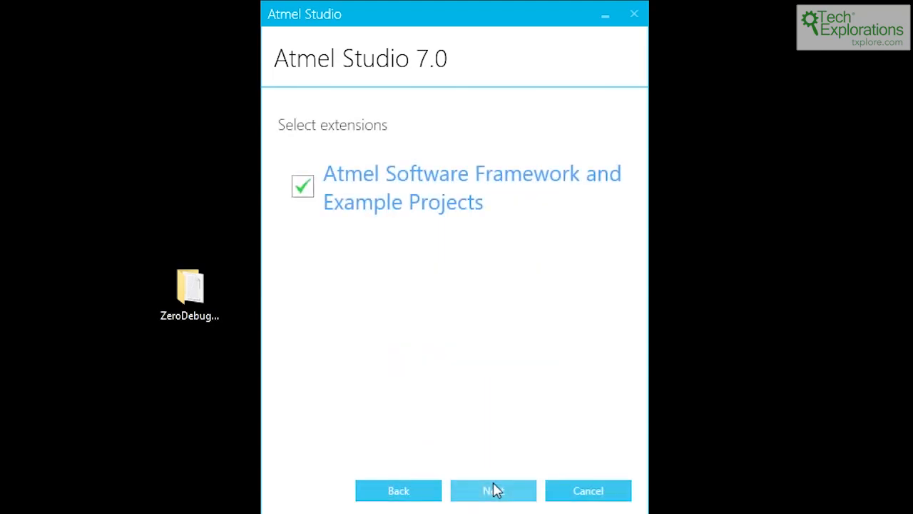
pyautogui.click(491, 501)
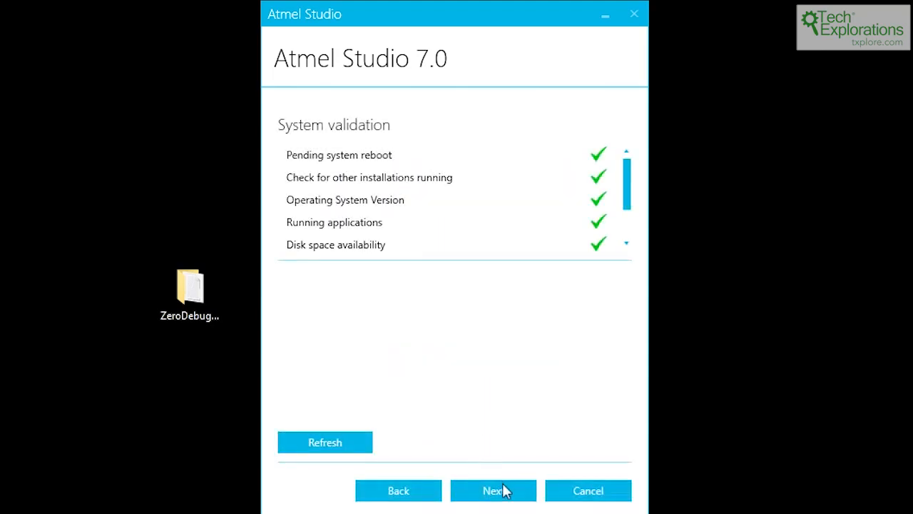
# Continue past the system validation and install Atmel Studio 7.0
pyautogui.click(505, 490)
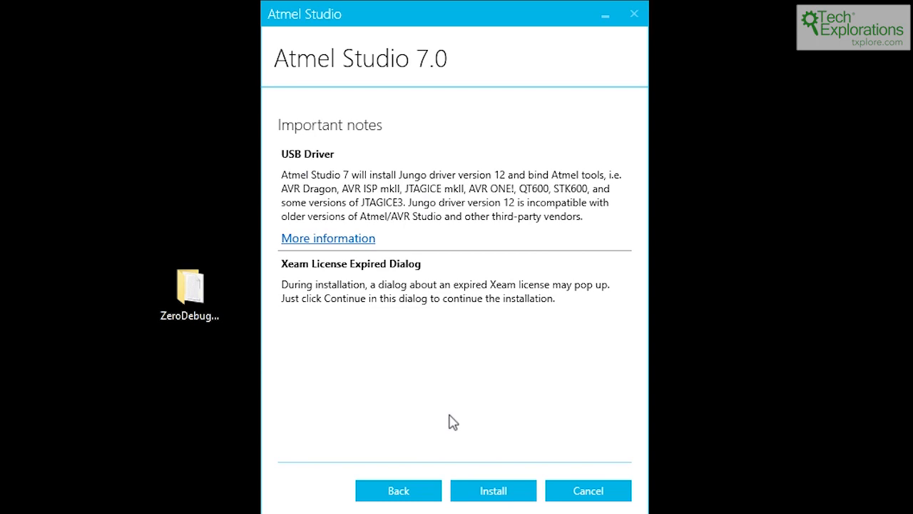
pyautogui.click(478, 498)
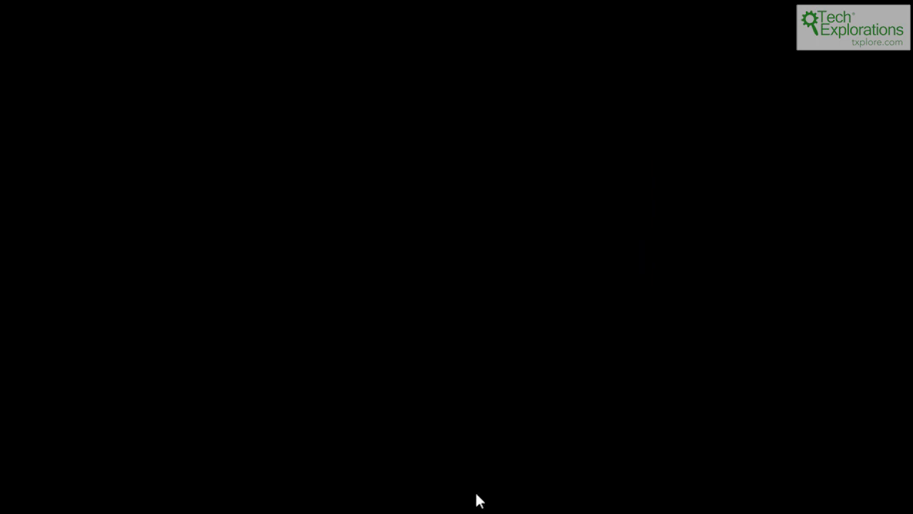
pyautogui.click(528, 303)
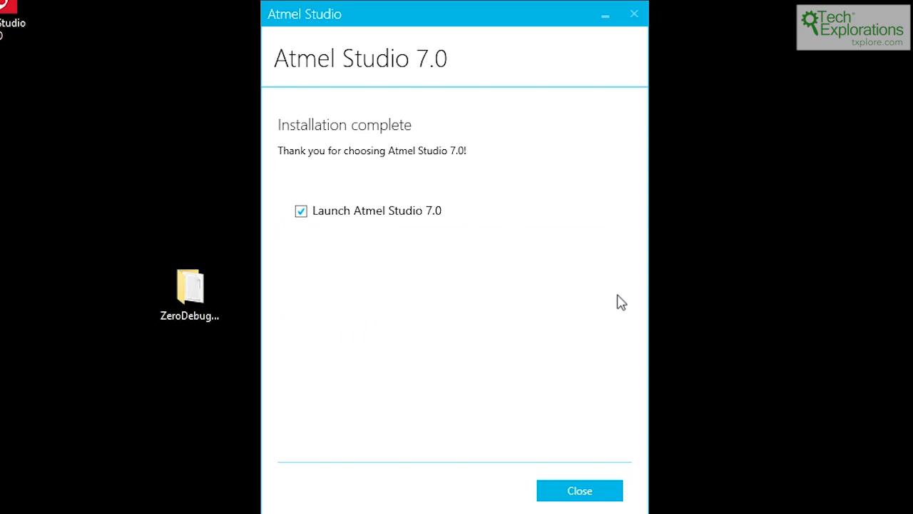
# Finish the installer with Atmel Studio 7.0 set to launch, and apply the Advanced user interface profile
pyautogui.click(579, 493)
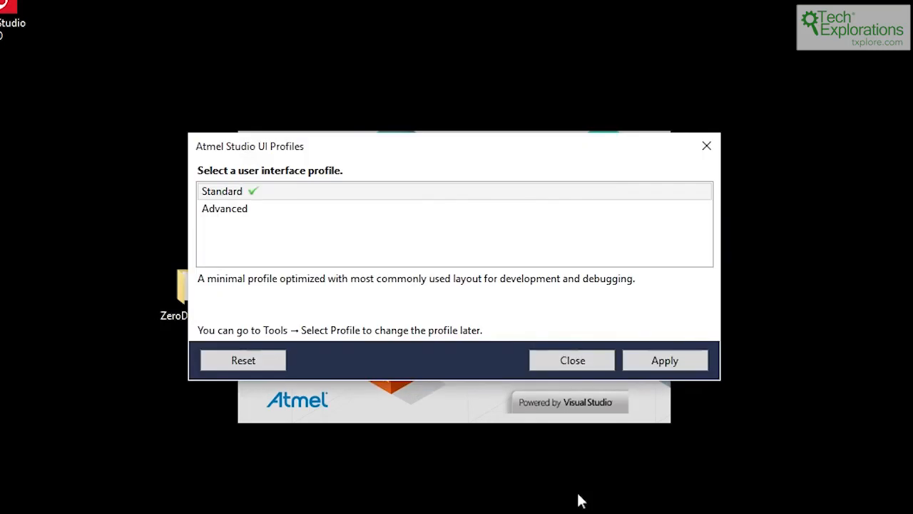
pyautogui.click(237, 215)
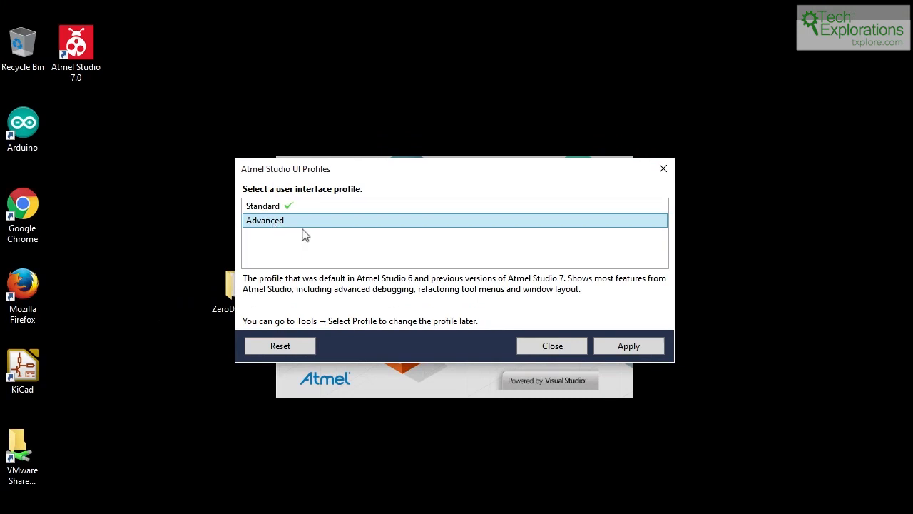
pyautogui.click(627, 355)
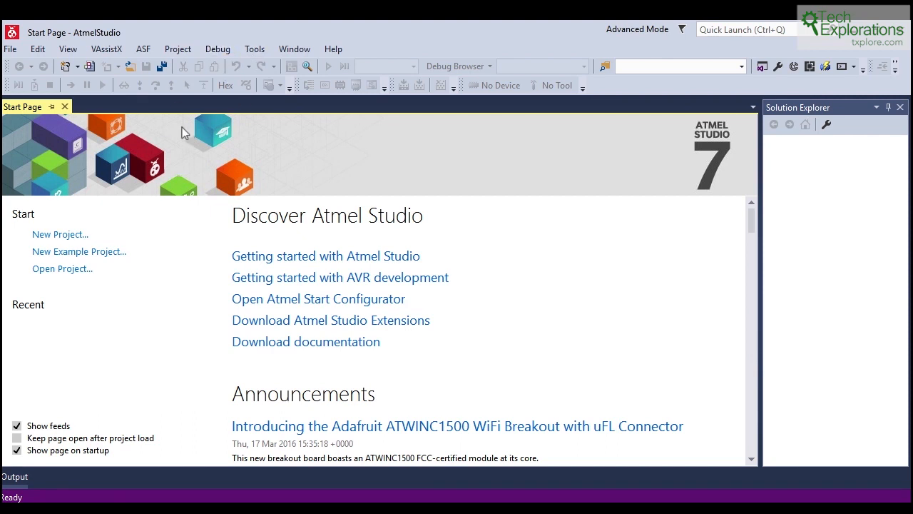
# Check the installed extensions in Extensions and Updates and close the window
pyautogui.click(255, 50)
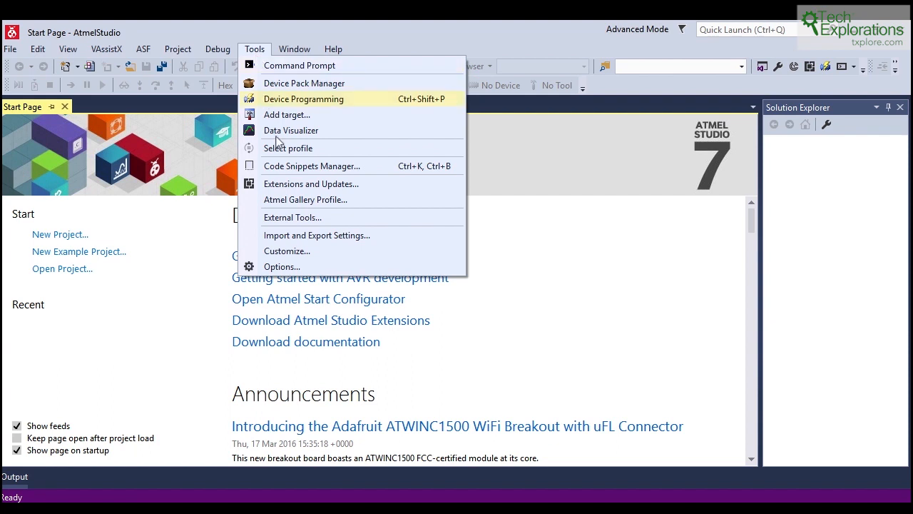
pyautogui.click(279, 186)
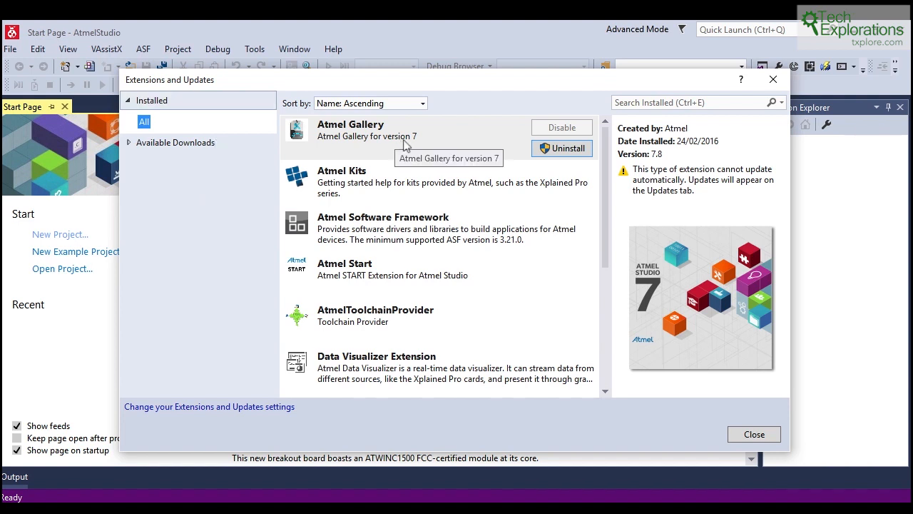
pyautogui.click(756, 434)
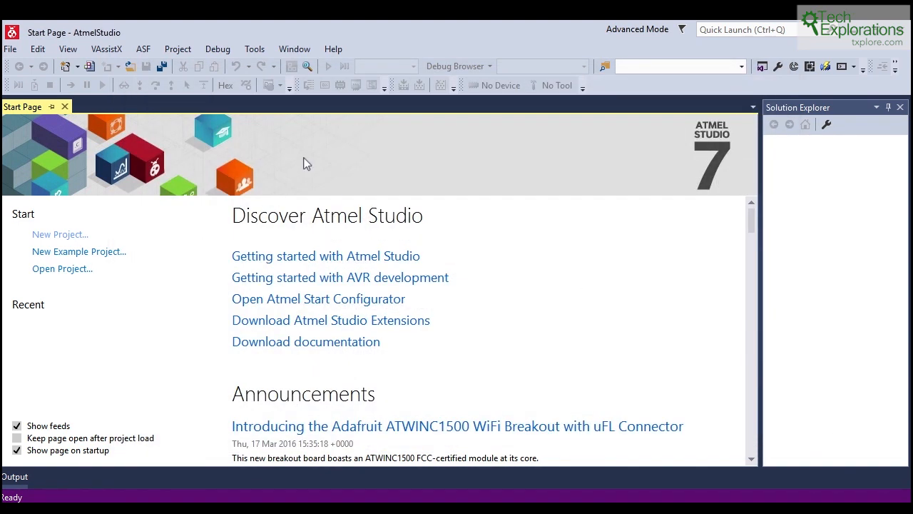
# Browse the available extension downloads and examine the details and reviews of Arduino IDE for Atmel Studio
pyautogui.click(254, 55)
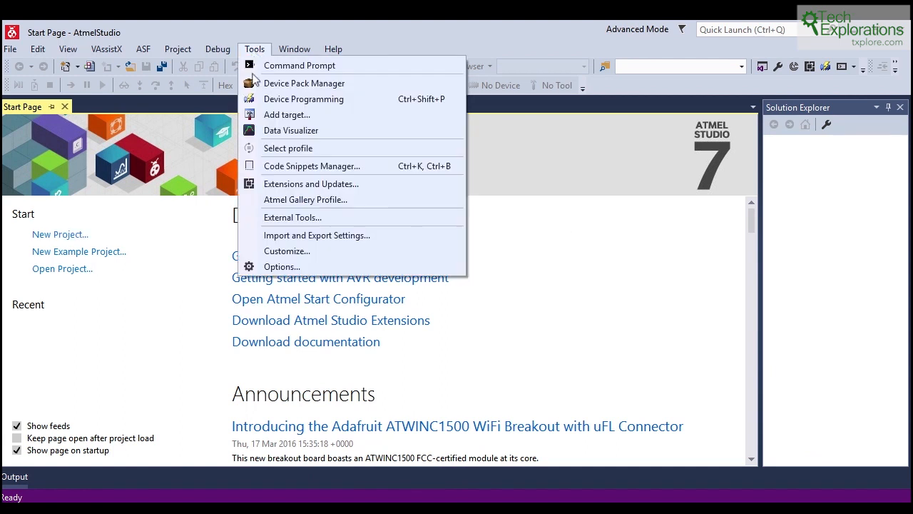
pyautogui.click(277, 188)
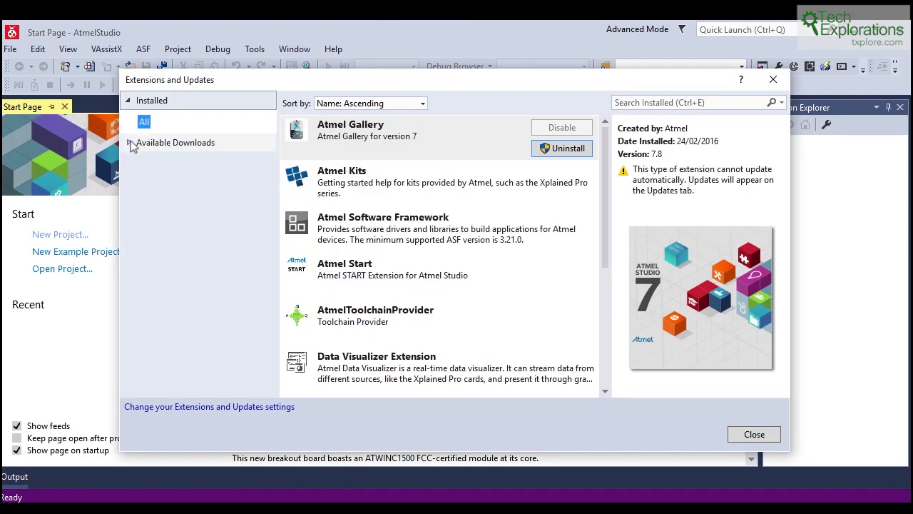
pyautogui.click(133, 144)
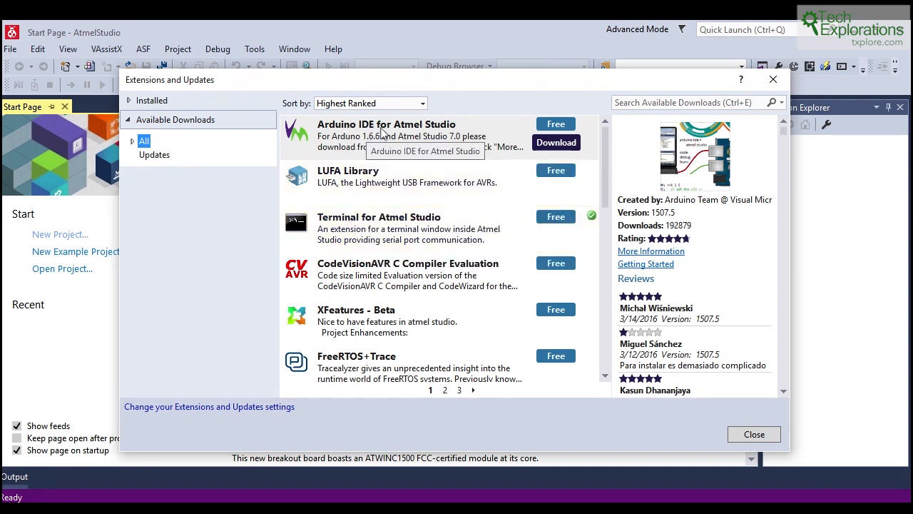
pyautogui.click(382, 132)
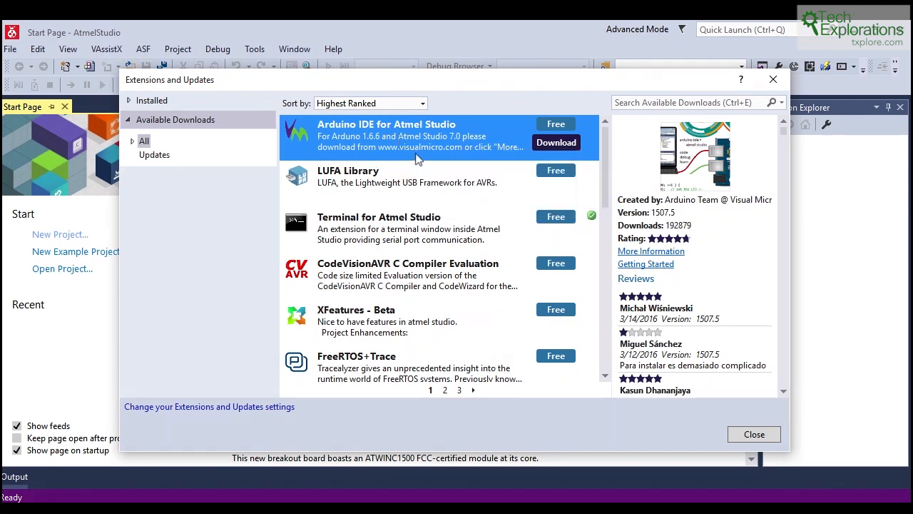
pyautogui.scroll(-6, 678, 298)
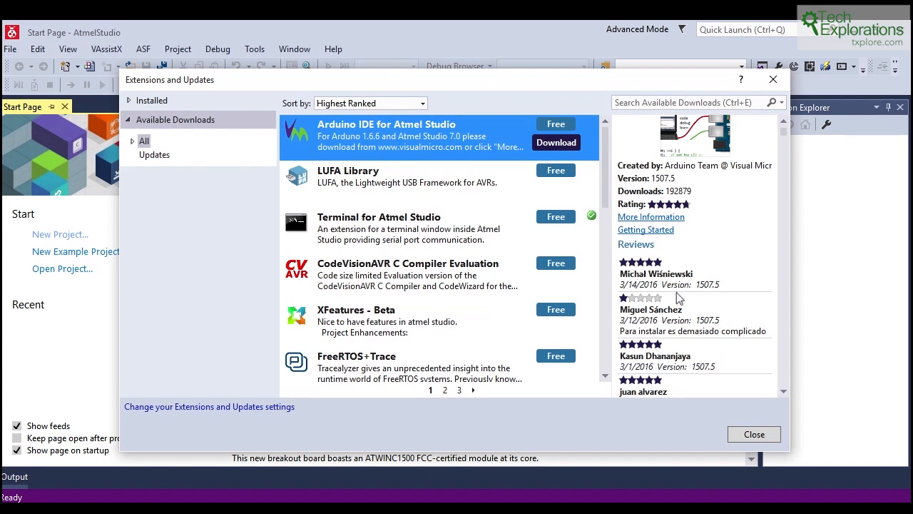
pyautogui.scroll(-10, 678, 298)
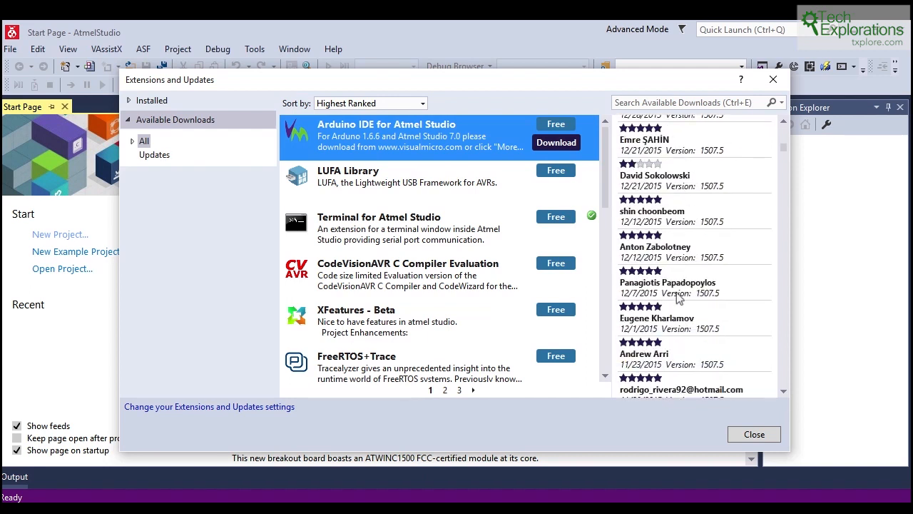
pyautogui.scroll(-2, 678, 298)
pyautogui.scroll(18, 678, 298)
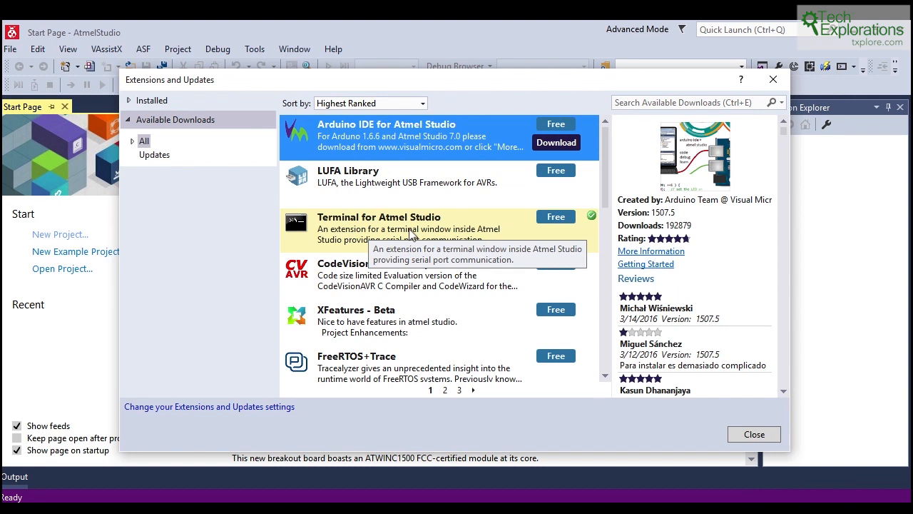
# Examine the Terminal for Atmel Studio extension's details and installation mark, and close Extensions and Updates
pyautogui.click(394, 234)
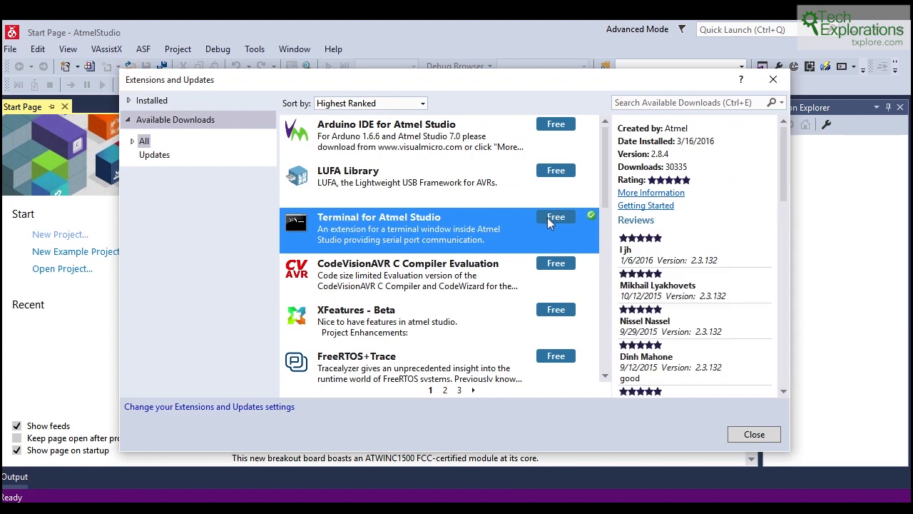
pyautogui.moveTo(591, 218)
pyautogui.click(746, 434)
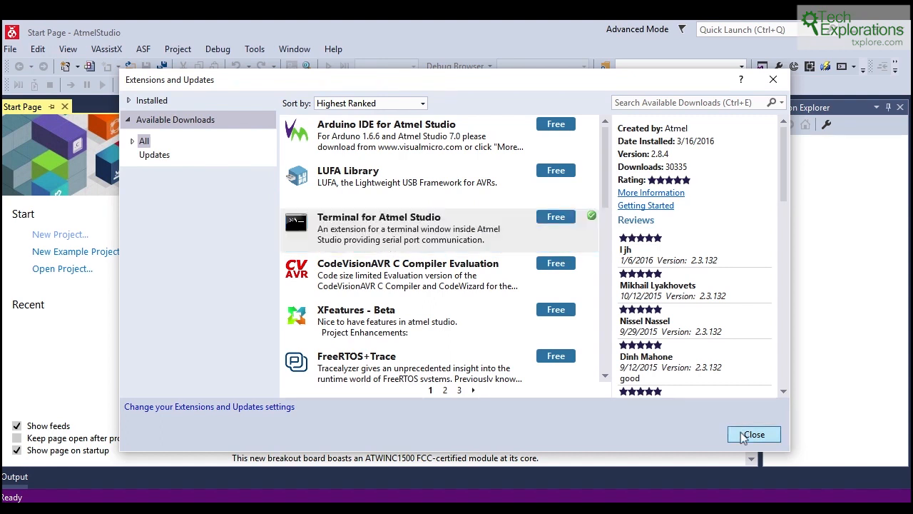
# Reopen Extensions and Updates on the list of installed extensions
pyautogui.click(255, 49)
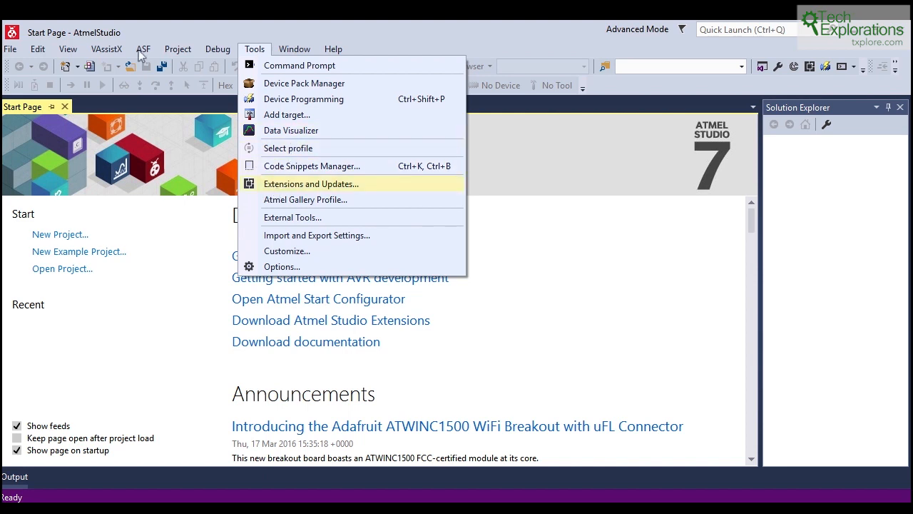
pyautogui.moveTo(62, 47)
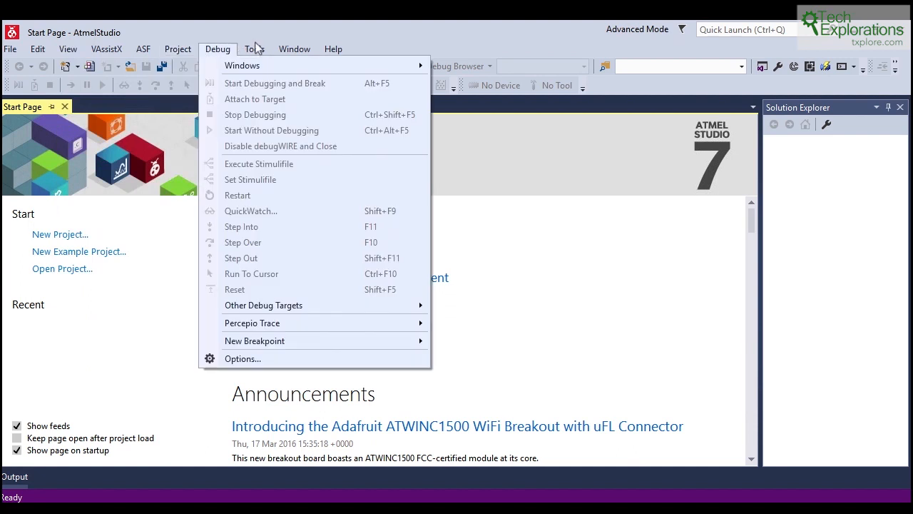
pyautogui.moveTo(255, 50)
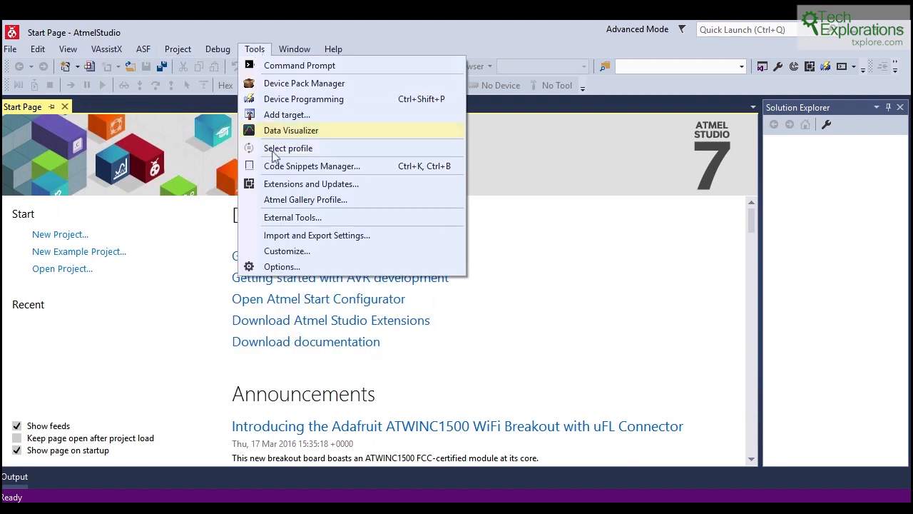
pyautogui.click(288, 187)
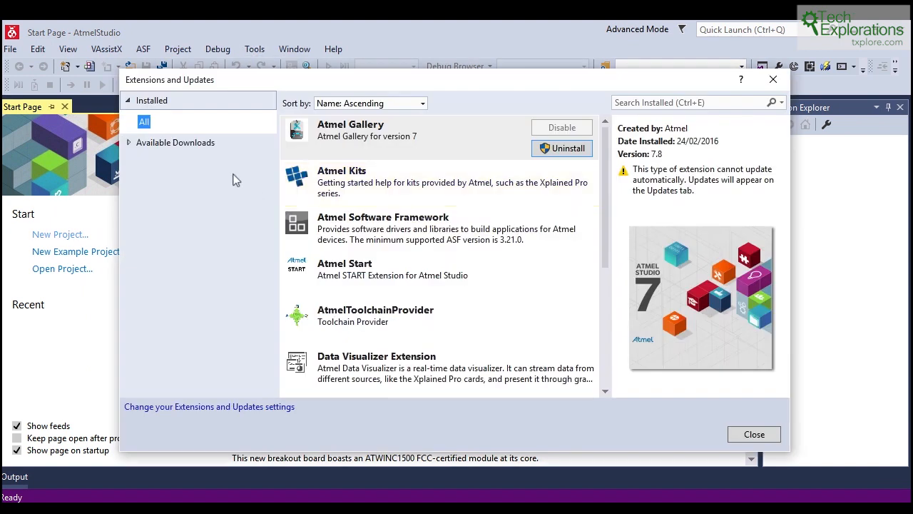
# Enable the installed Terminal for Atmel Studio extension and restart Atmel Studio to apply the change
pyautogui.click(144, 122)
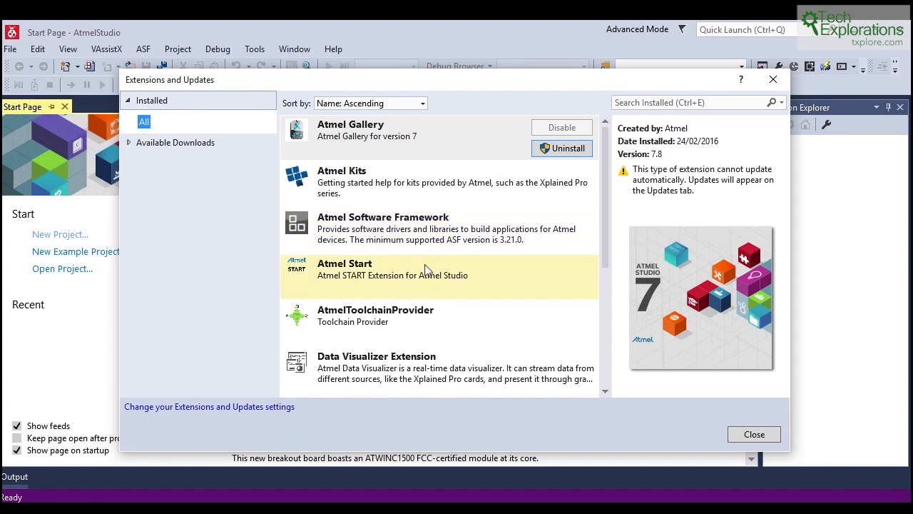
pyautogui.scroll(-1, 425, 268)
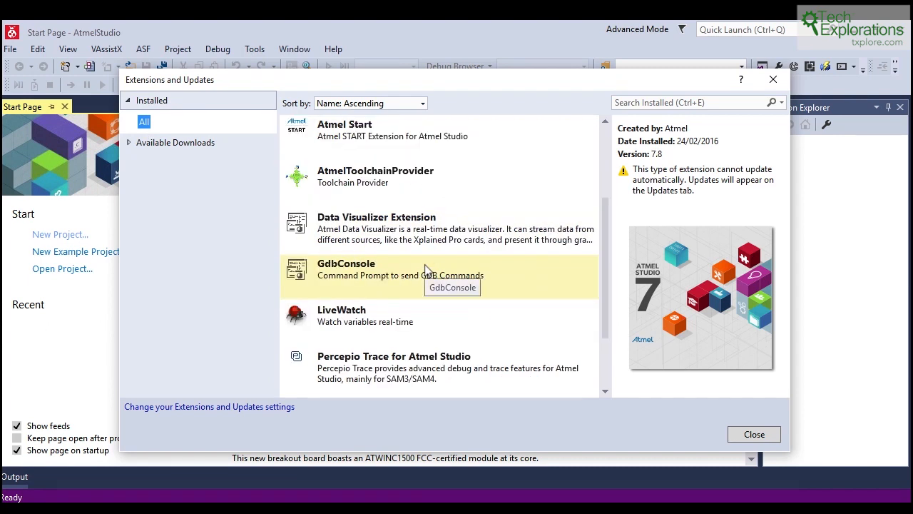
pyautogui.scroll(-1, 425, 268)
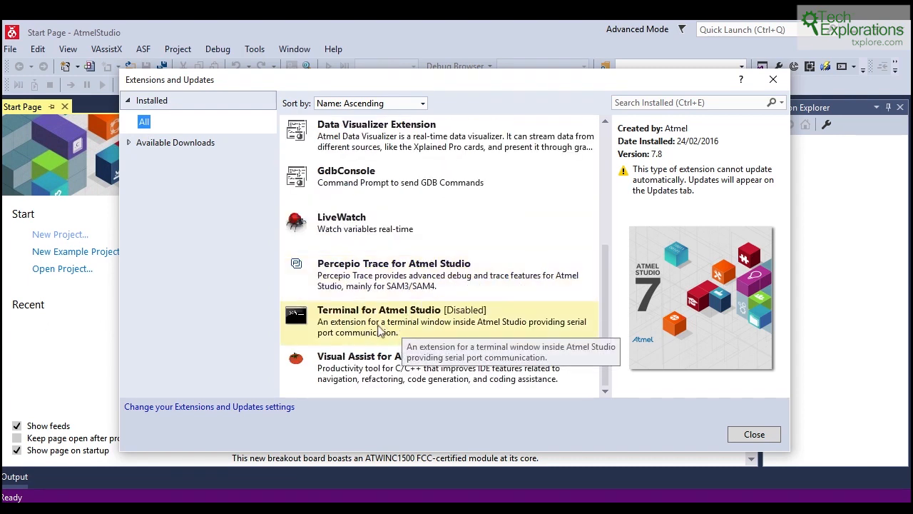
pyautogui.click(560, 314)
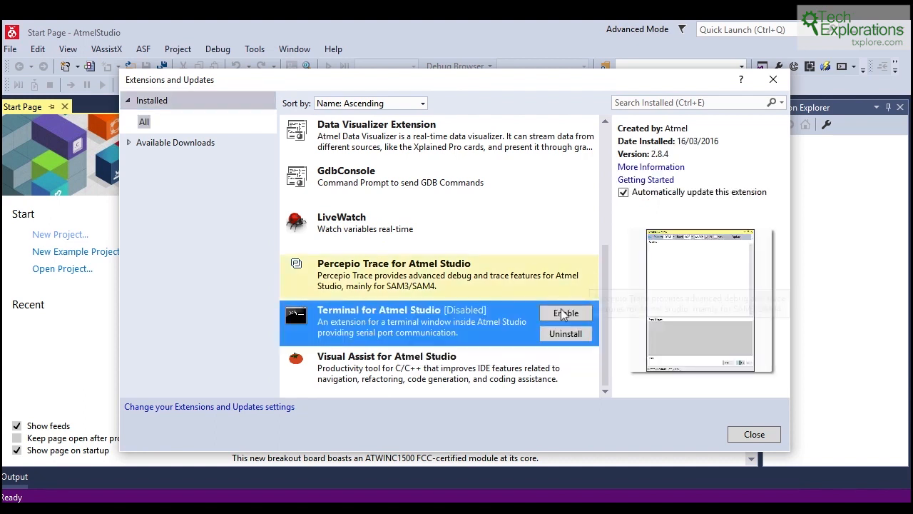
pyautogui.click(565, 314)
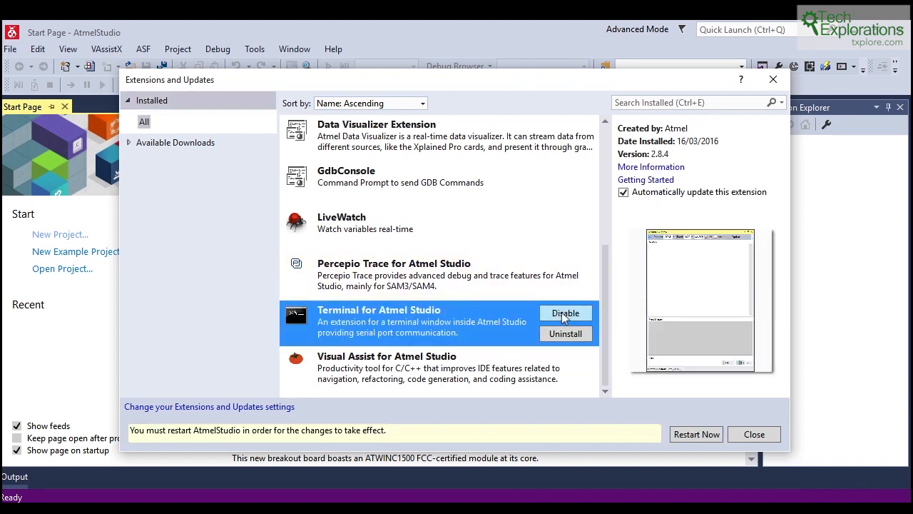
pyautogui.click(697, 435)
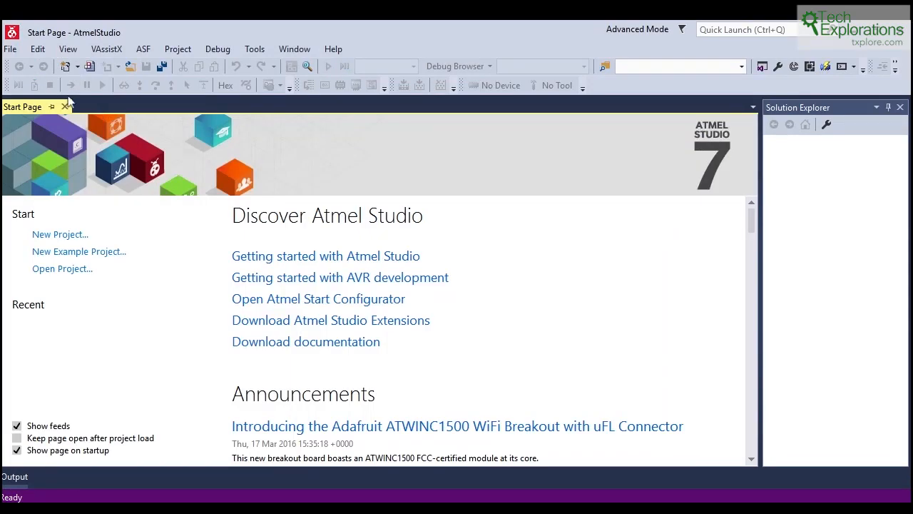
# Start a new project with the C/C++ template "Create project from Arduino sketch"
pyautogui.click(11, 49)
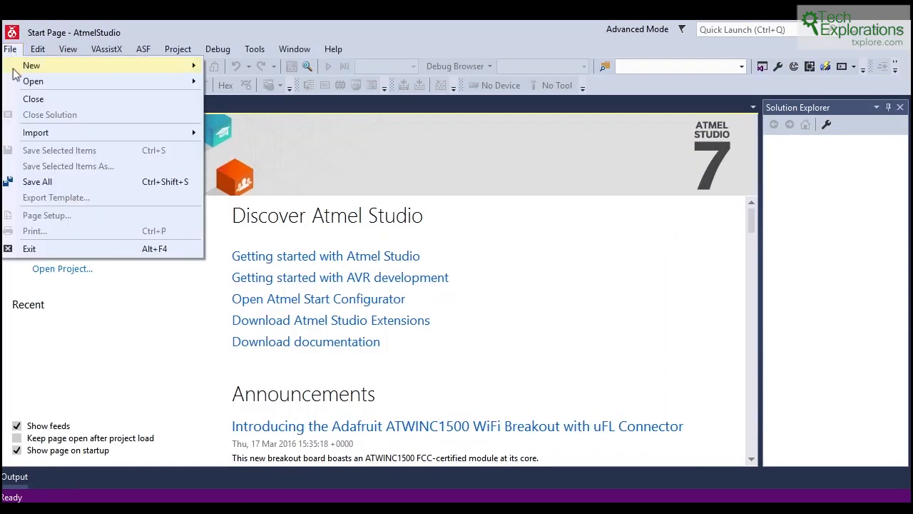
pyautogui.moveTo(13, 70)
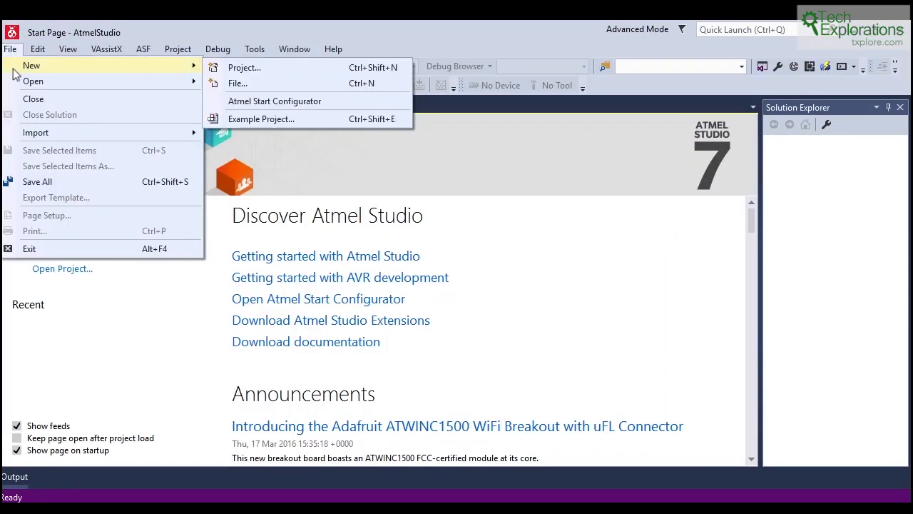
pyautogui.click(252, 72)
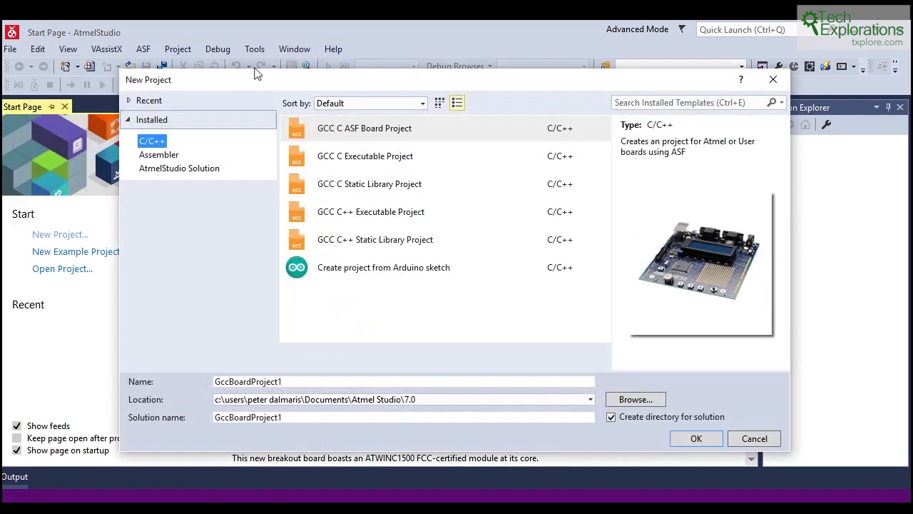
pyautogui.click(399, 280)
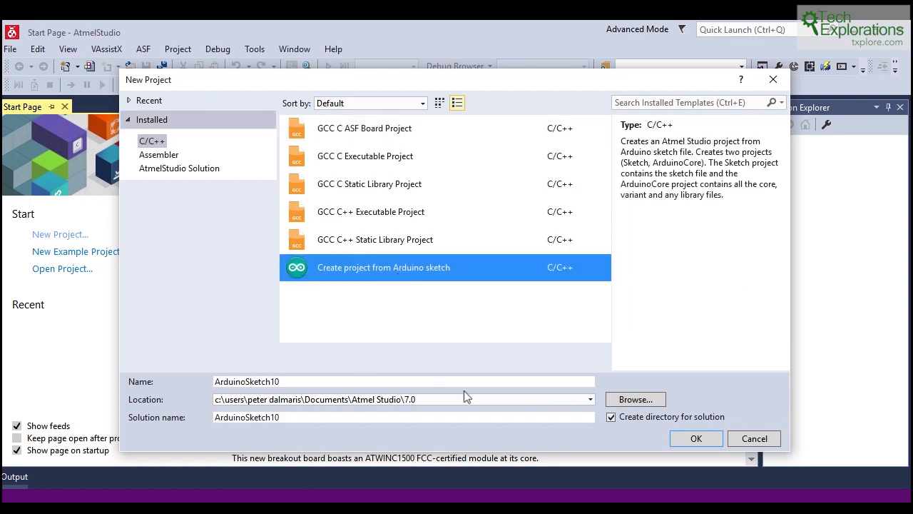
# Name the project ArduinoDebugDemo and confirm its creation
pyautogui.click(285, 386)
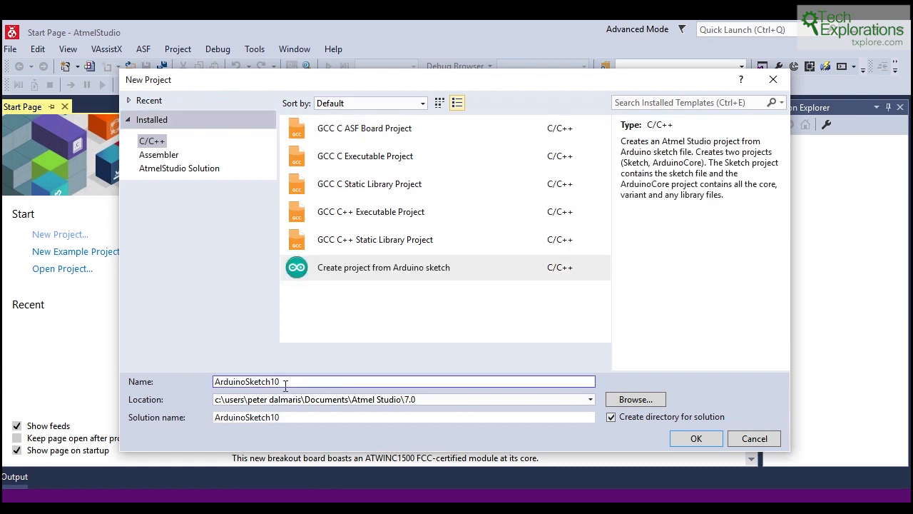
pyautogui.hotkey('shift', 'Left')
pyautogui.hotkey('shift', 'Left')
pyautogui.hotkey('shift', 'Left')
pyautogui.hotkey('shift', 'Left')
pyautogui.hotkey('shift', 'Left')
pyautogui.hotkey('shift', 'Left')
pyautogui.hotkey('shift', 'Left')
pyautogui.hotkey('shift', 'Left')
pyautogui.write('Debu')
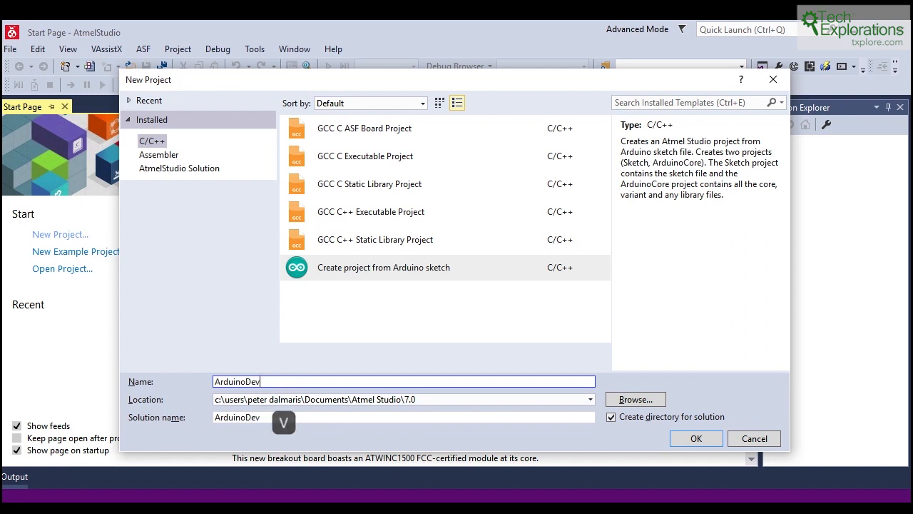
pyautogui.write('g')
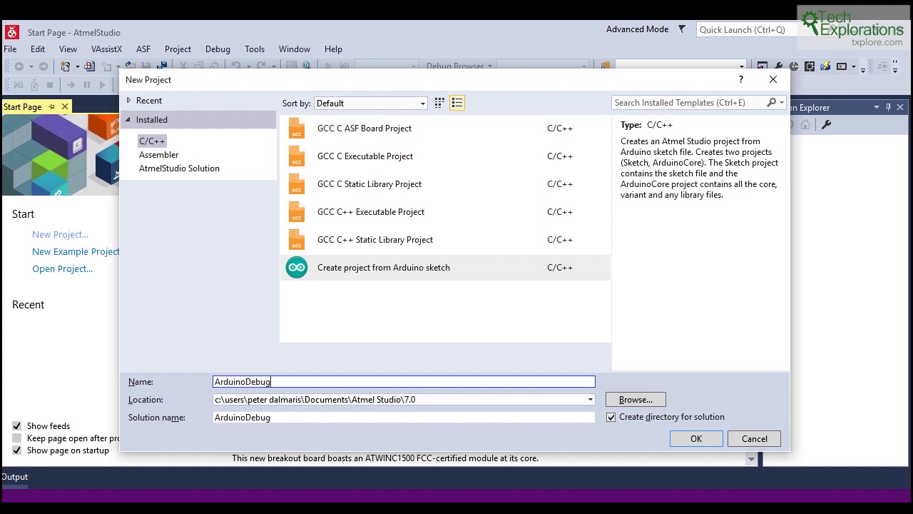
pyautogui.write('Demo')
pyautogui.click(688, 440)
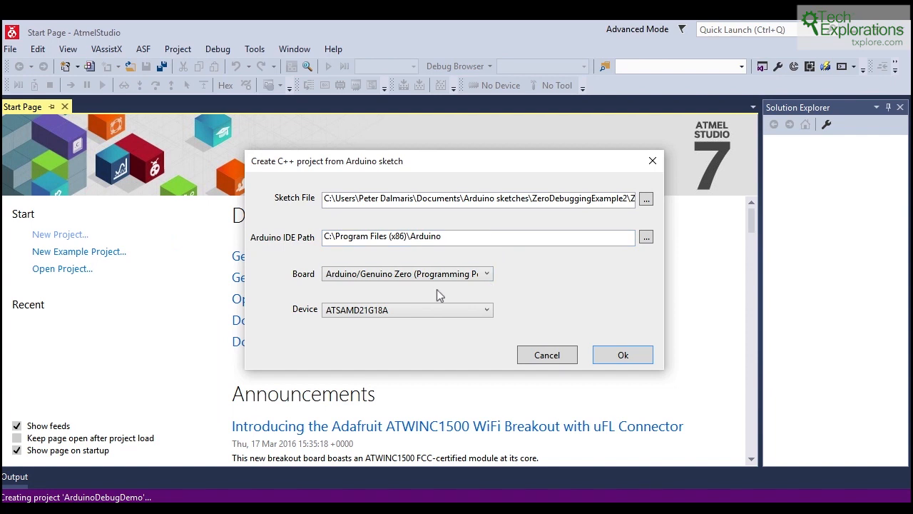
# Set the board to Arduino/Genuino Zero (Programming Port) and the device to ATSAMD21G18A, and generate the project from the sketch
pyautogui.click(477, 277)
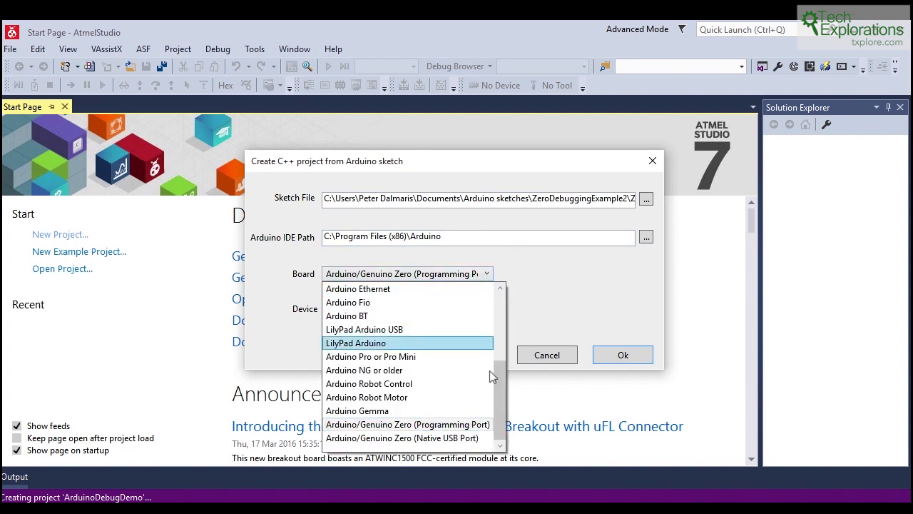
pyautogui.scroll(1, 501, 384)
pyautogui.moveTo(501, 378); pyautogui.dragTo(497, 408)
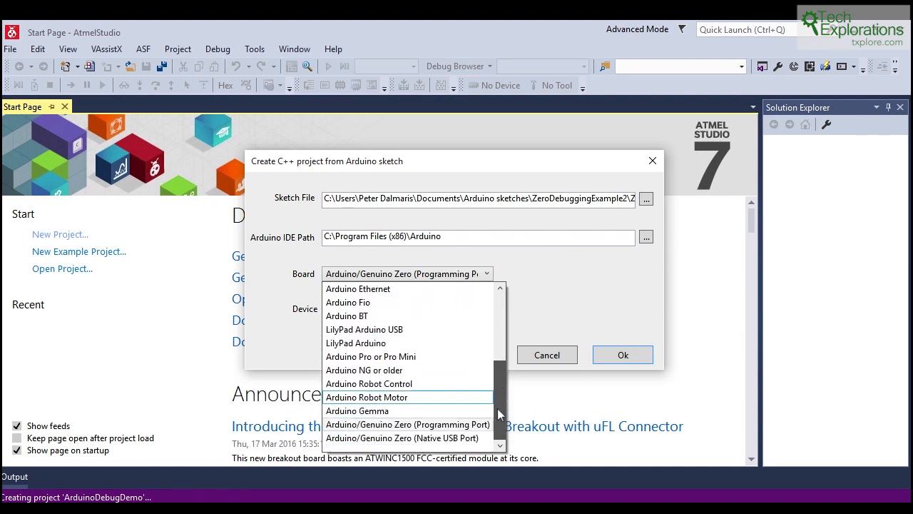
pyautogui.click(395, 427)
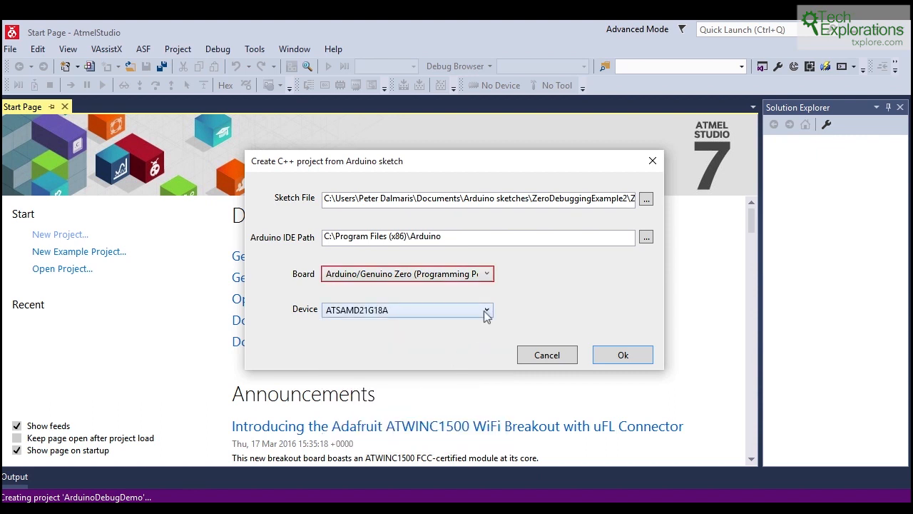
pyautogui.click(486, 312)
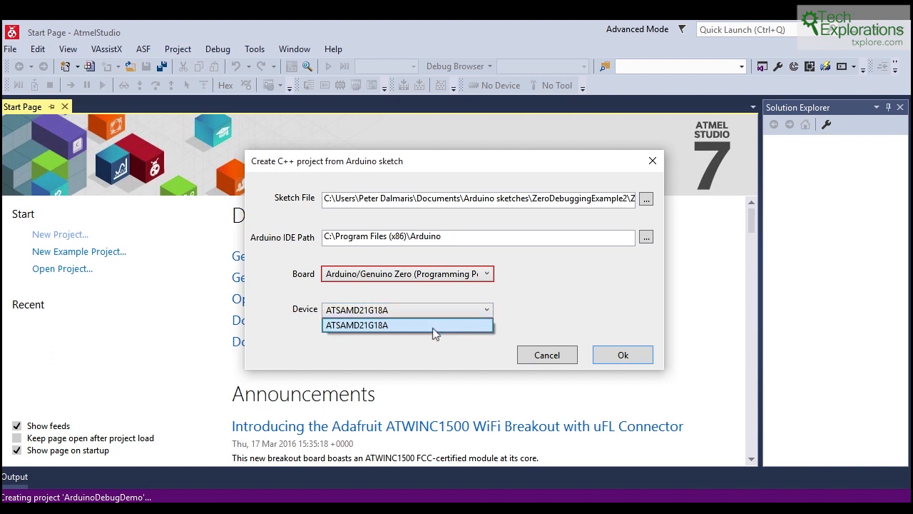
pyautogui.click(378, 326)
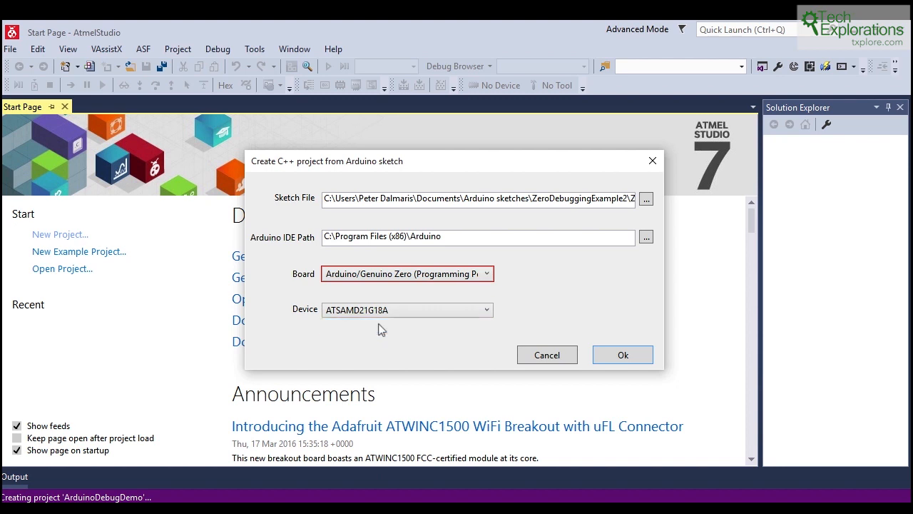
pyautogui.click(619, 361)
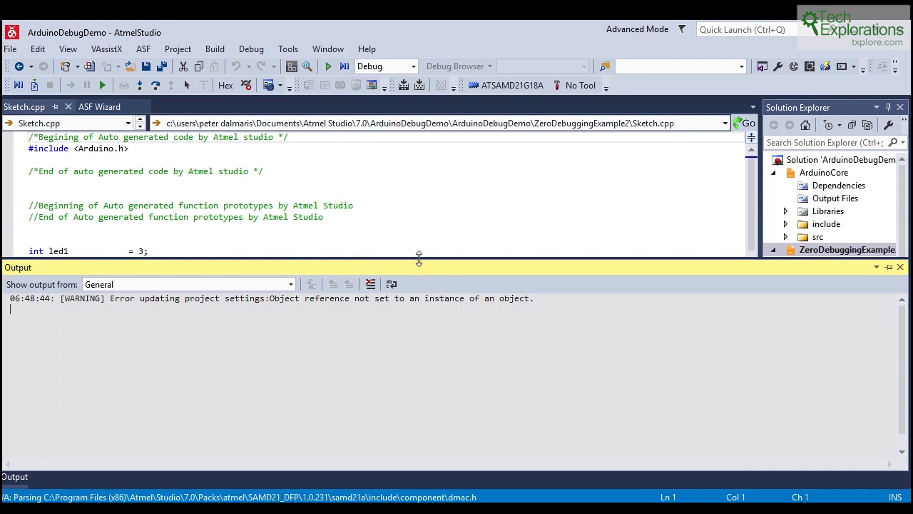
# Shrink the Output pane to give the Sketch.cpp code editor more height
pyautogui.moveTo(416, 275); pyautogui.dragTo(415, 332)
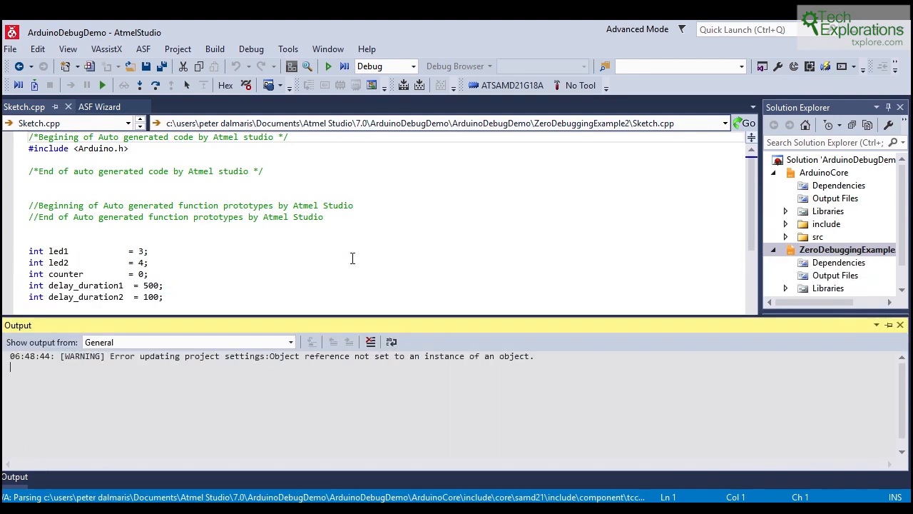
pyautogui.scroll(3, 352, 273)
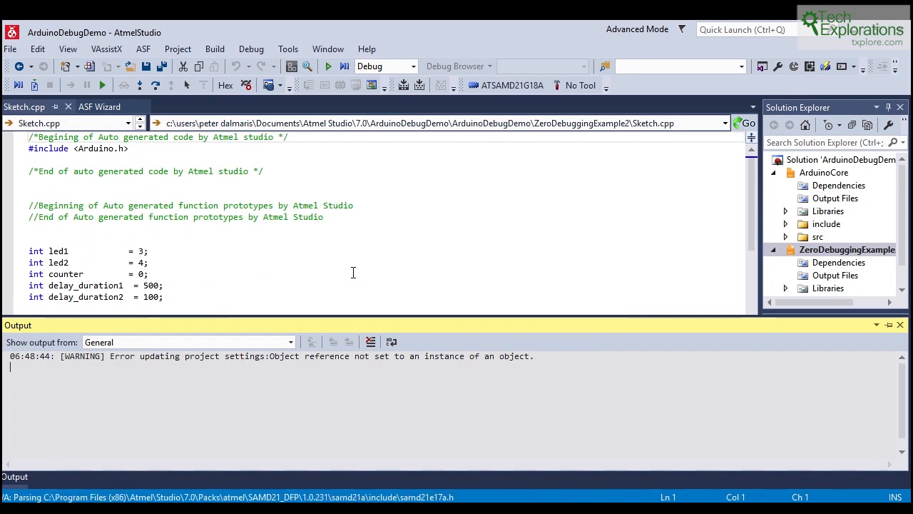
pyautogui.scroll(-7, 353, 273)
pyautogui.scroll(7, 352, 271)
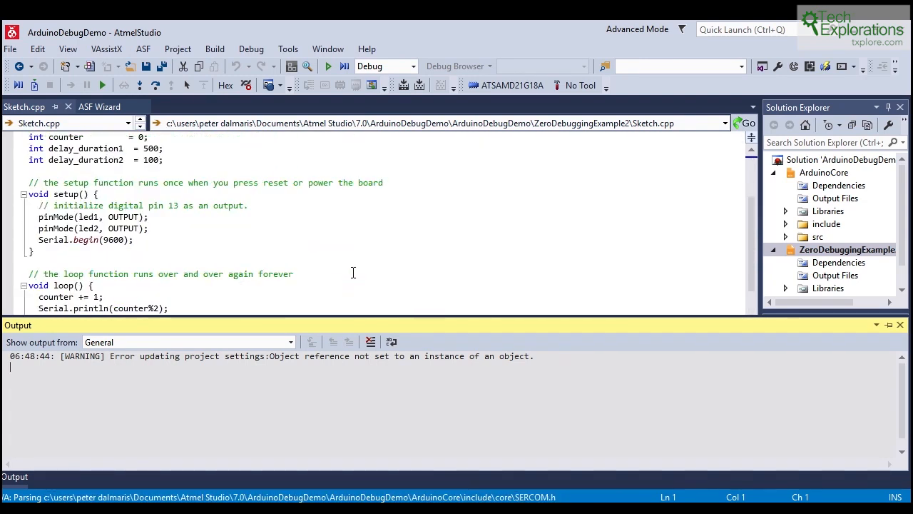
pyautogui.moveTo(467, 316); pyautogui.dragTo(467, 356)
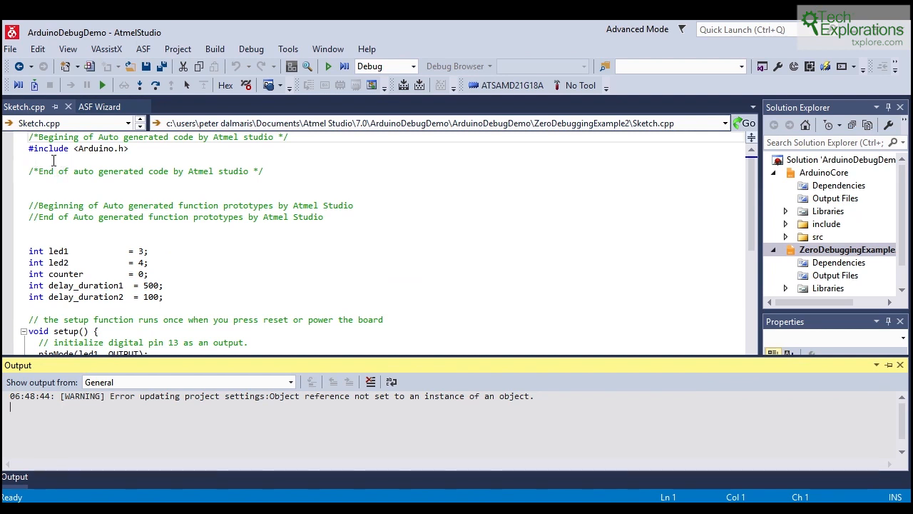
# Examine the Sketch.cpp code, including the auto-generated comments, variable declarations, setup function and loop function
pyautogui.moveTo(80, 160); pyautogui.dragTo(136, 274)
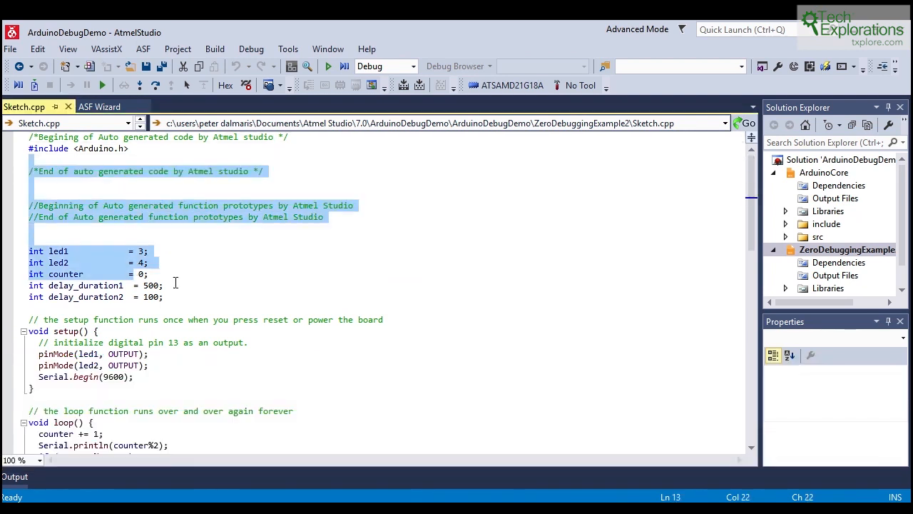
pyautogui.click(230, 313)
pyautogui.click(98, 220)
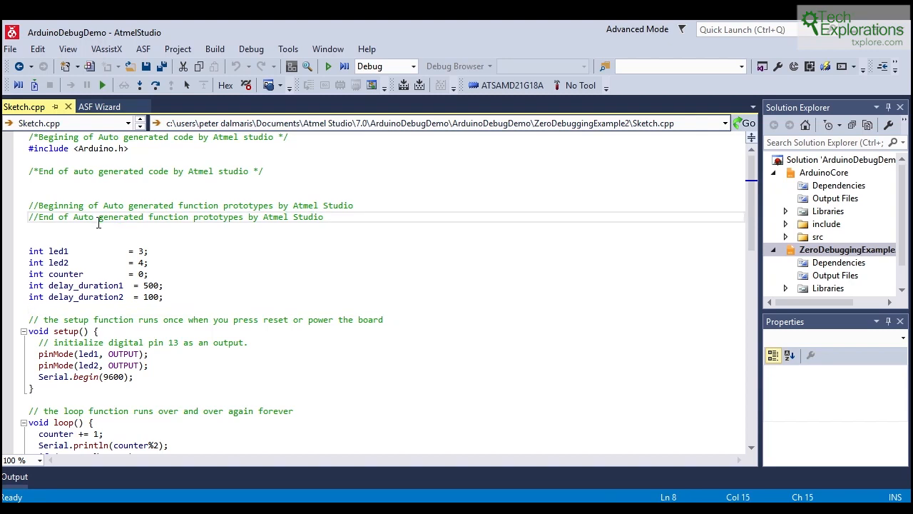
pyautogui.moveTo(99, 223); pyautogui.dragTo(204, 367)
pyautogui.click(241, 309)
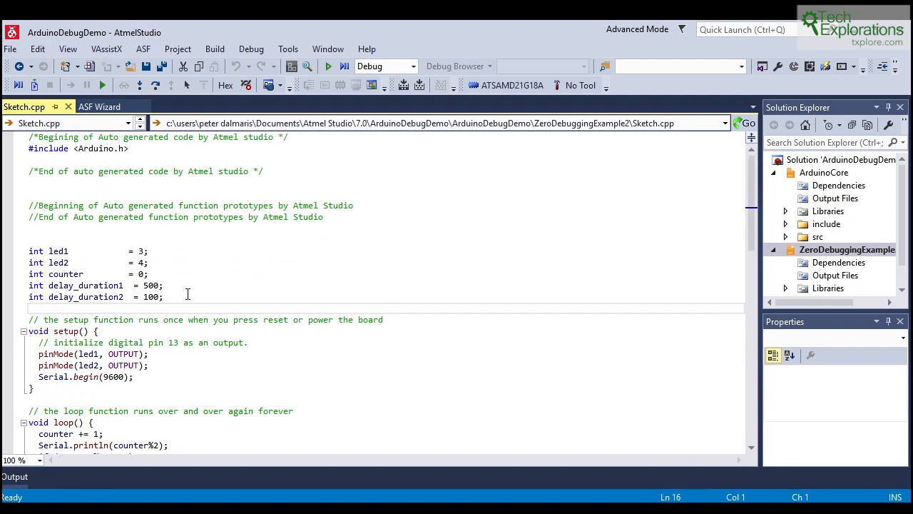
pyautogui.scroll(-3, 187, 294)
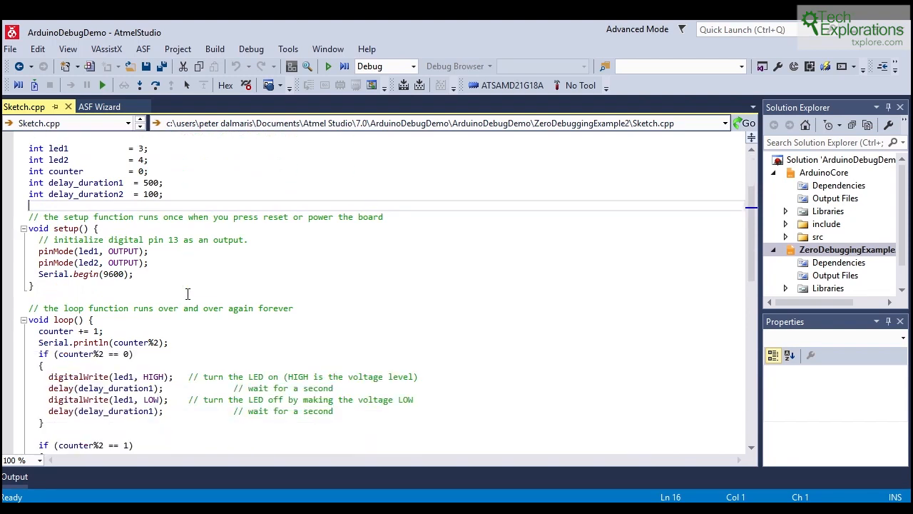
pyautogui.scroll(-10, 188, 291)
pyautogui.scroll(10, 206, 291)
# Widen the Solution Explorer and select Sketch.cpp in the ZeroDebuggingExample2 project
pyautogui.scroll(-1, 845, 245)
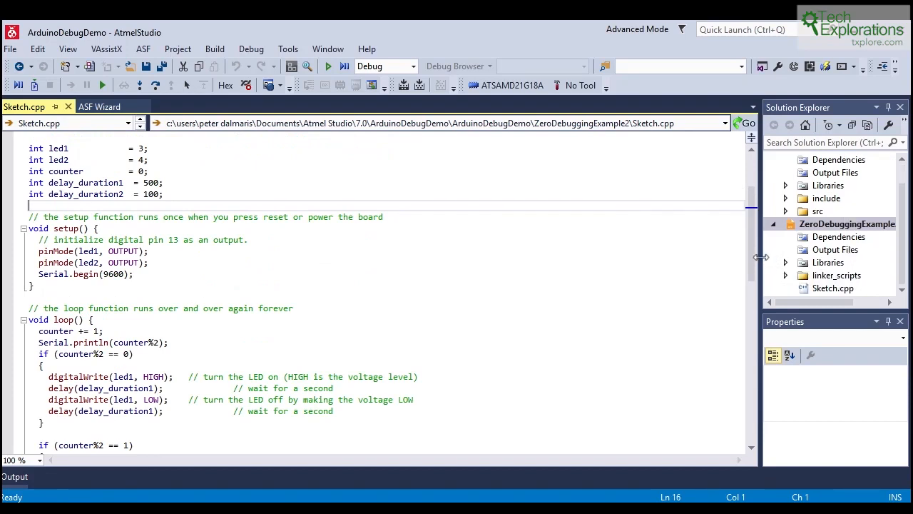
pyautogui.moveTo(761, 258); pyautogui.dragTo(571, 258)
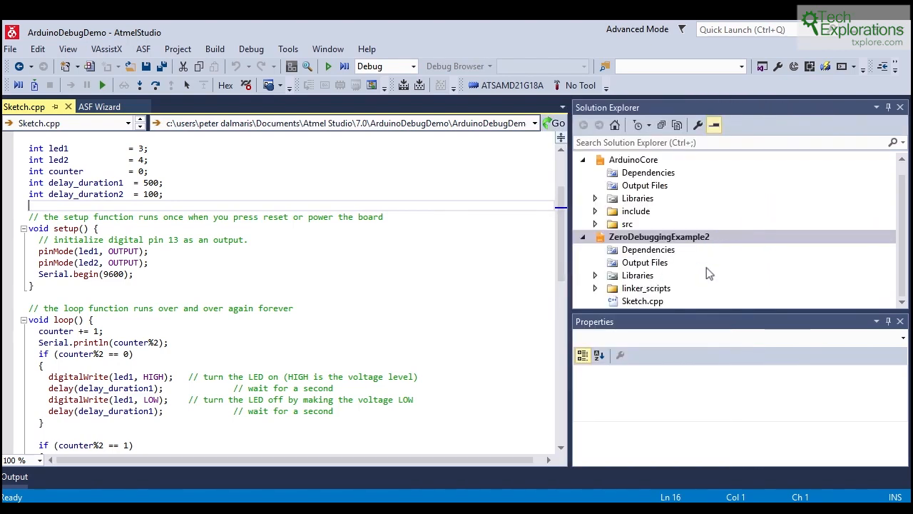
pyautogui.click(639, 302)
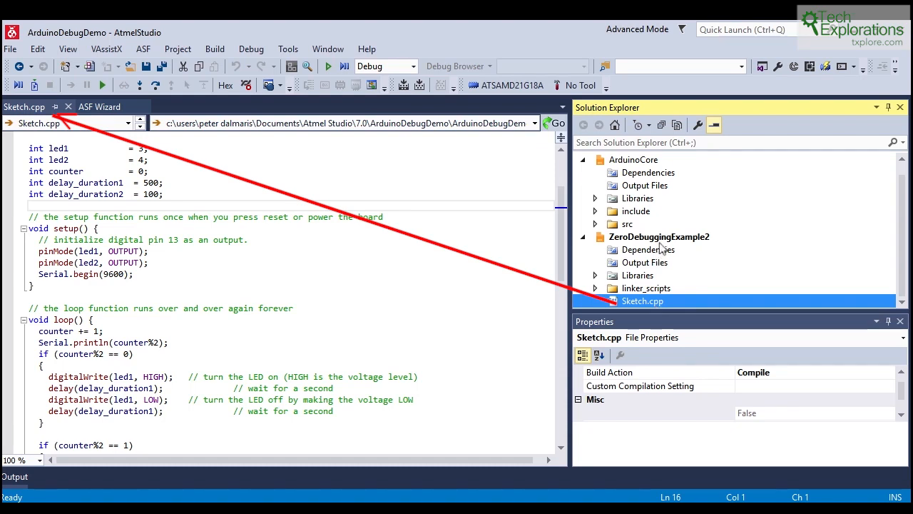
# Expand the Libraries, include and core folders of the ArduinoCore project in the Solution Explorer
pyautogui.click(629, 163)
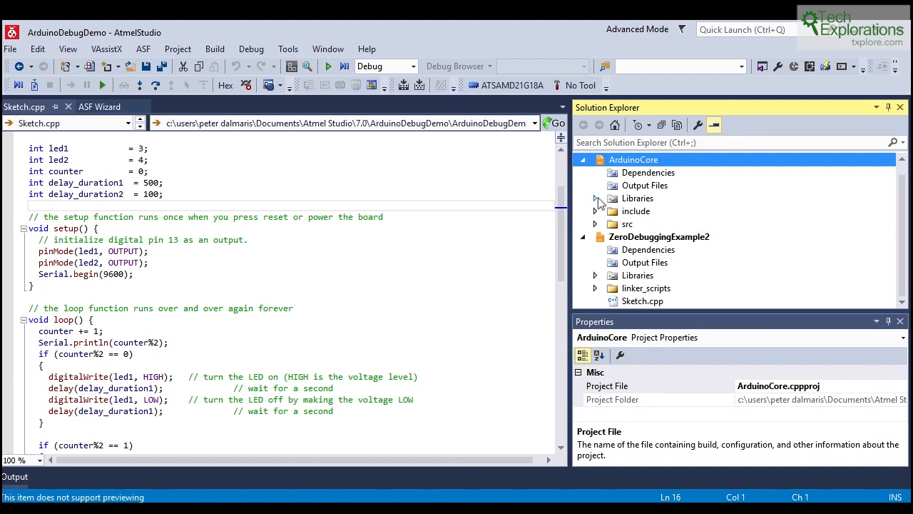
pyautogui.click(597, 199)
pyautogui.click(596, 224)
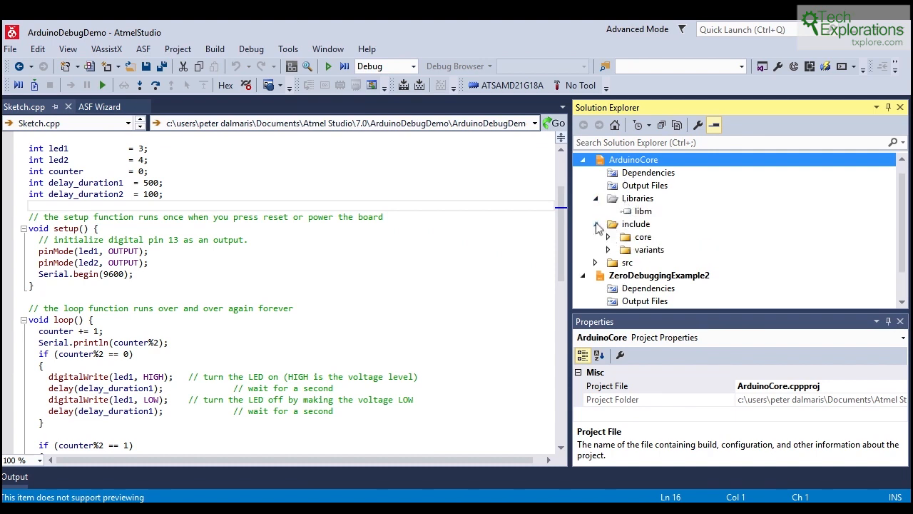
pyautogui.click(608, 237)
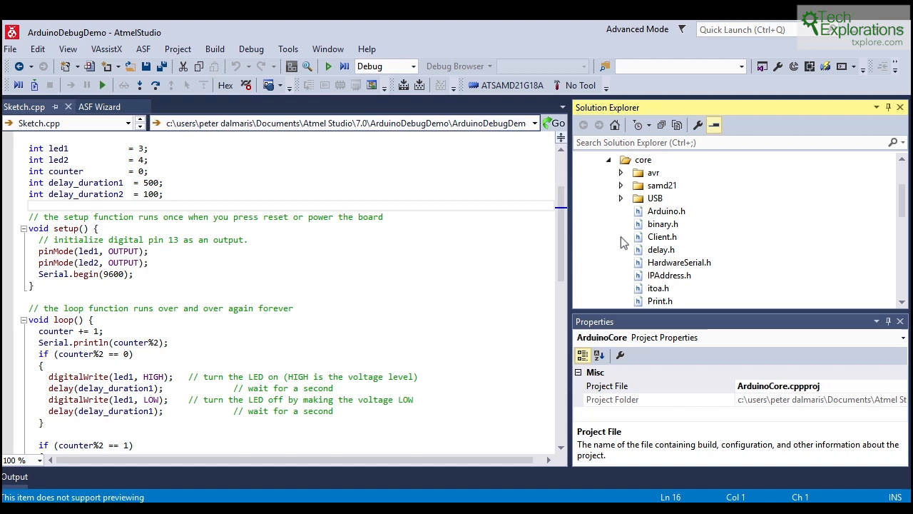
# Open Arduino.h from the core folder and look through the neighbouring ArduinoCore header files
pyautogui.click(670, 215)
pyautogui.doubleClick(666, 211)
pyautogui.scroll(-2, 664, 243)
pyautogui.scroll(2, 664, 254)
pyautogui.scroll(1, 663, 256)
pyautogui.scroll(1, 663, 255)
pyautogui.scroll(-2, 663, 255)
pyautogui.scroll(1, 663, 256)
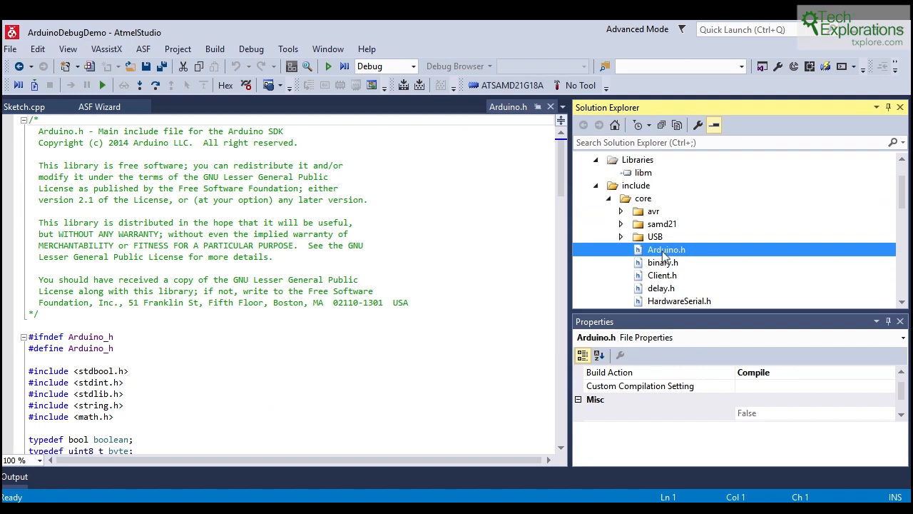
# Collapse the include folder, expand src and look through the source files in its core folder
pyautogui.click(596, 187)
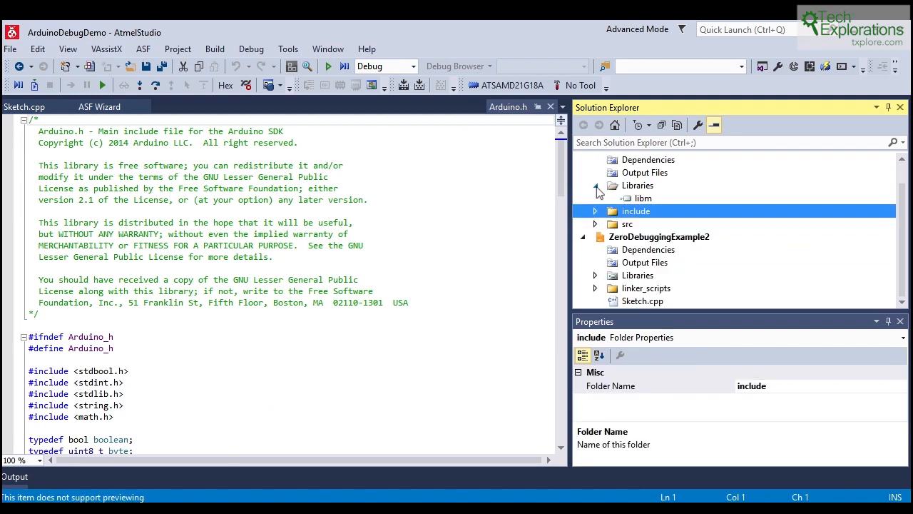
pyautogui.click(597, 225)
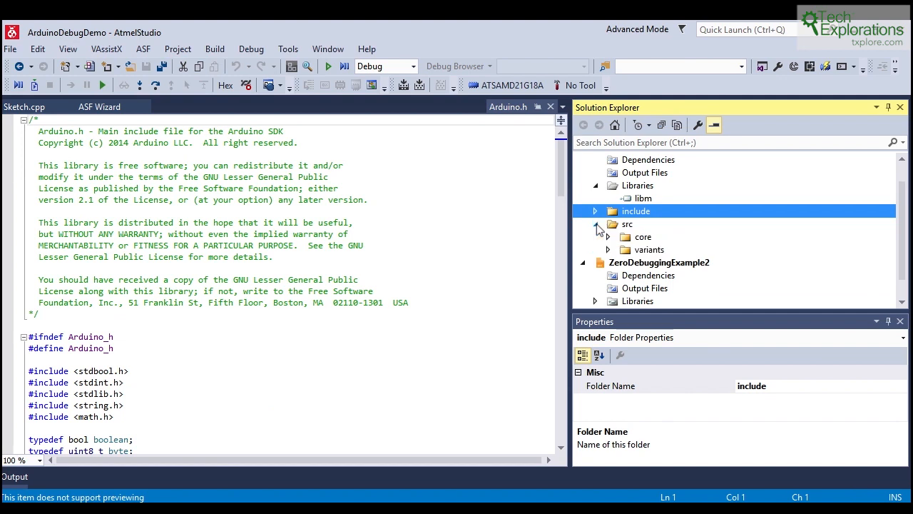
pyautogui.click(608, 237)
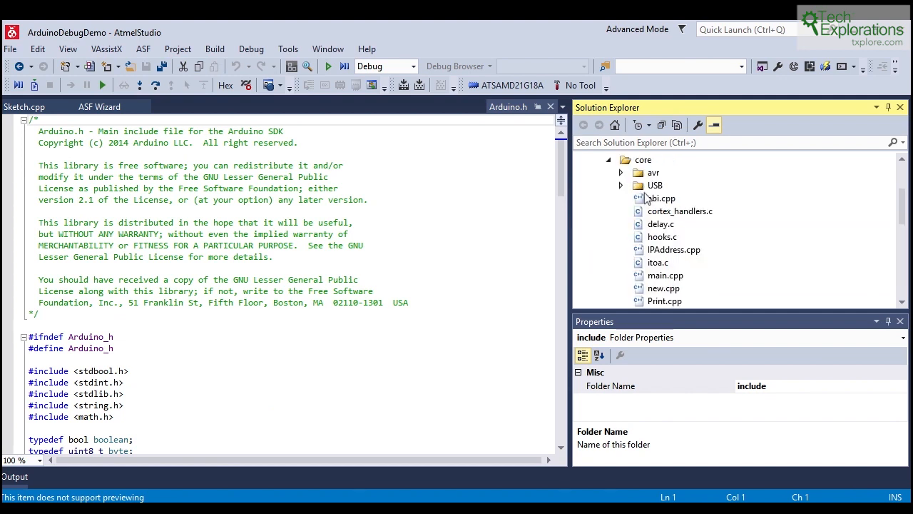
pyautogui.click(608, 162)
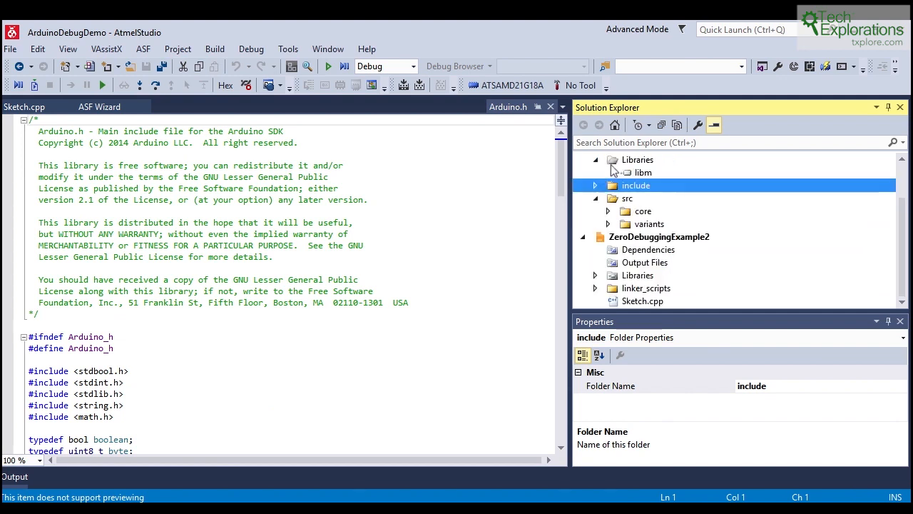
# Collapse the ArduinoCore project and open Sketch.cpp from the ZeroDebuggingExample2 project
pyautogui.scroll(2, 586, 178)
pyautogui.click(585, 174)
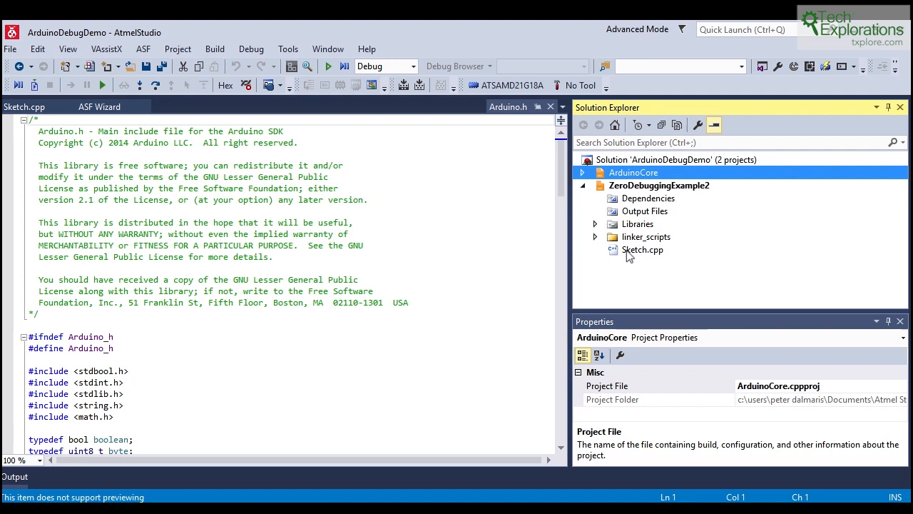
pyautogui.doubleClick(627, 250)
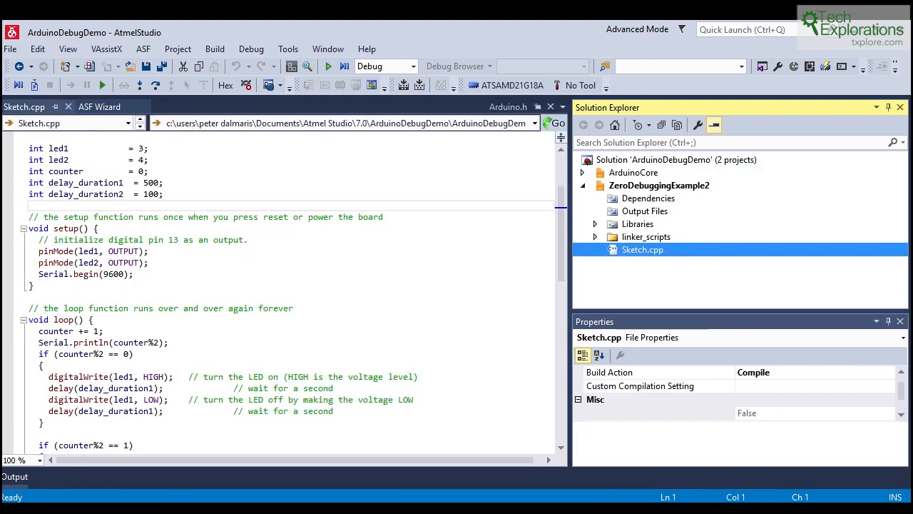
# Review the available debugging commands and return to the led2 pinMode line in the setup function of Sketch.cpp
pyautogui.click(251, 49)
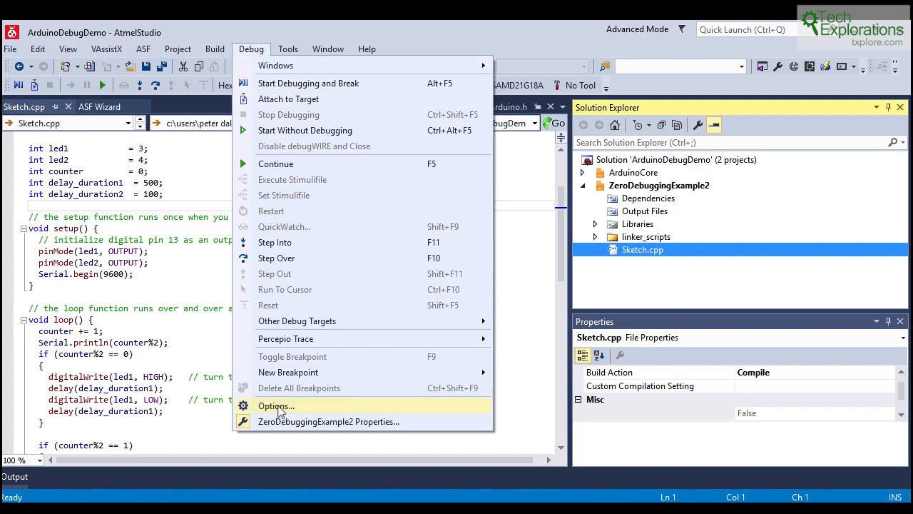
pyautogui.moveTo(279, 73)
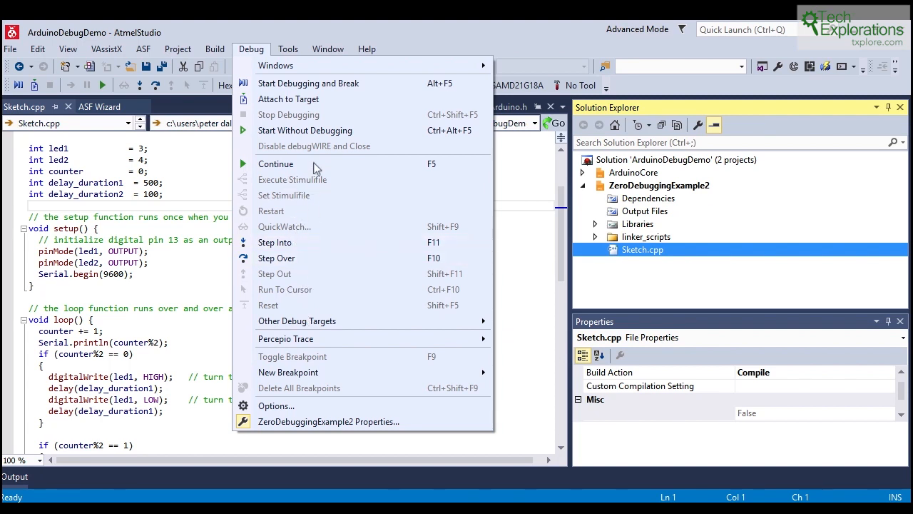
pyautogui.click(128, 261)
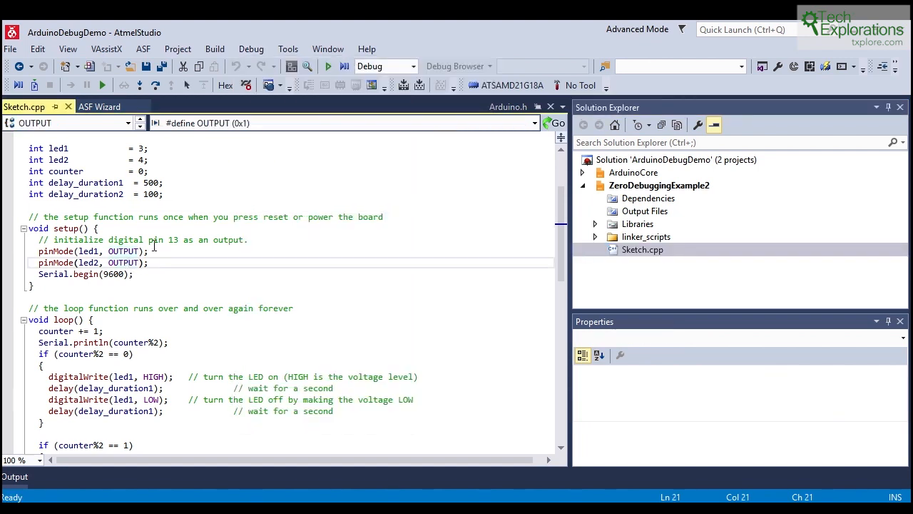